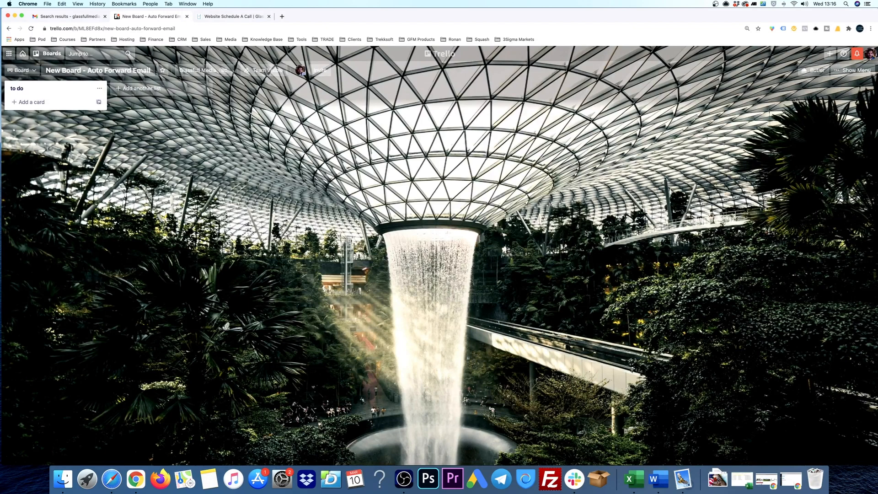
Open the Glassfull Media call booking form and autofill the email address.
left_click(247, 17)
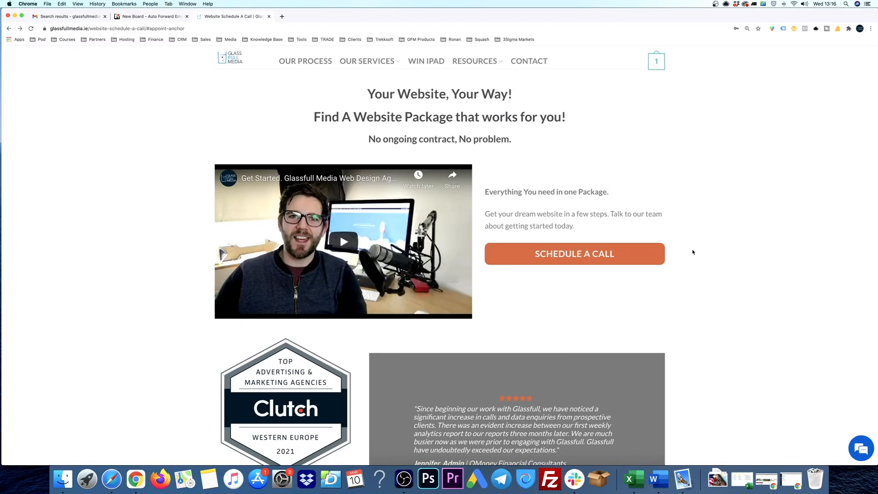
left_click(596, 256)
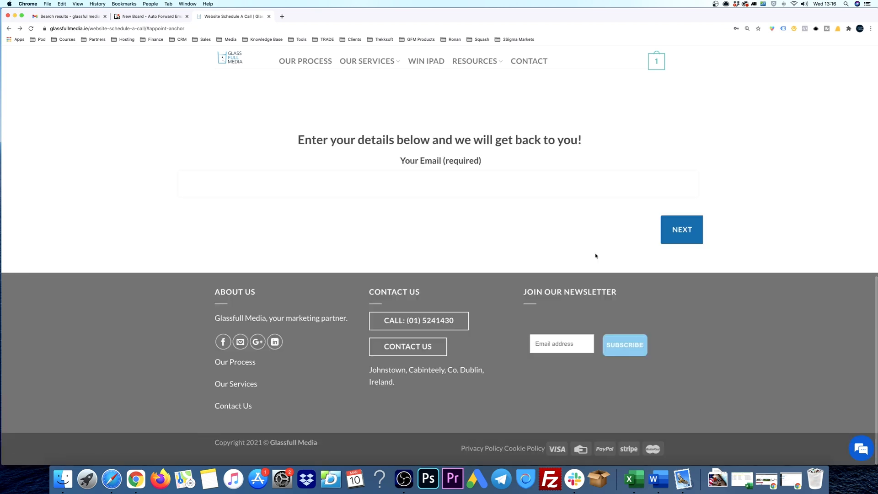
left_click(477, 184)
left_click(259, 209)
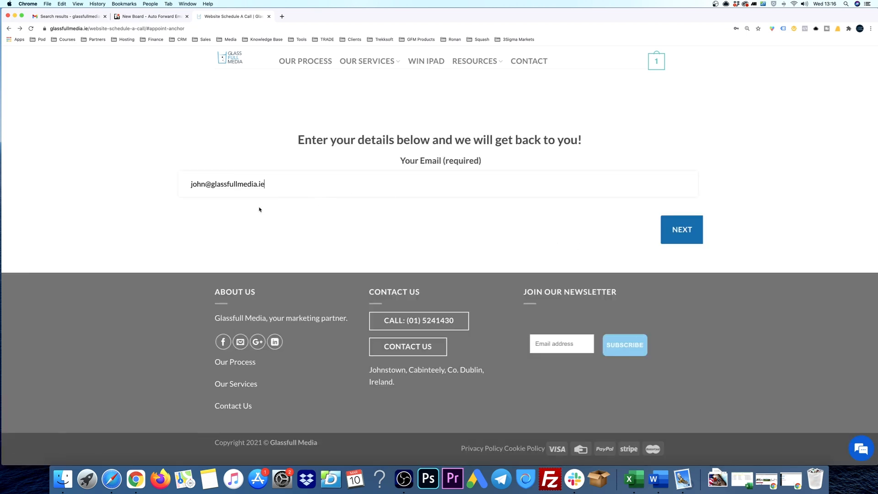
left_click(693, 228)
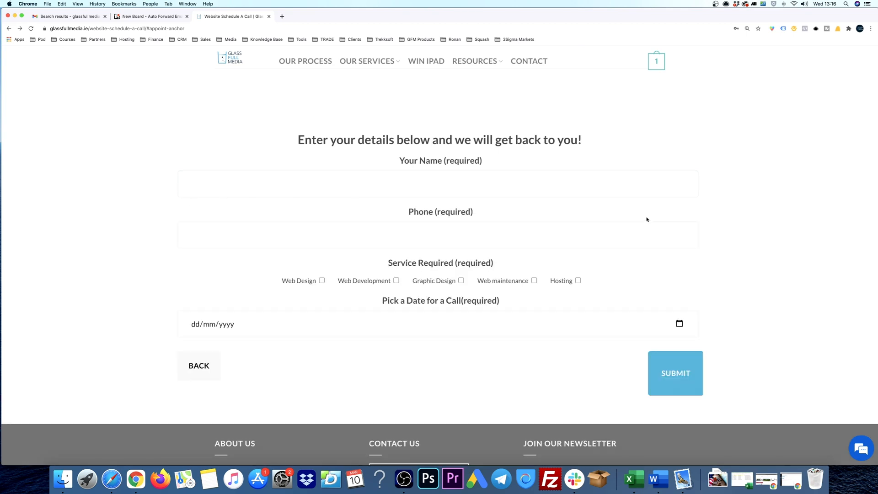
Autofill name and phone, request Web Development on 11 March, and submit the booking.
left_click(550, 185)
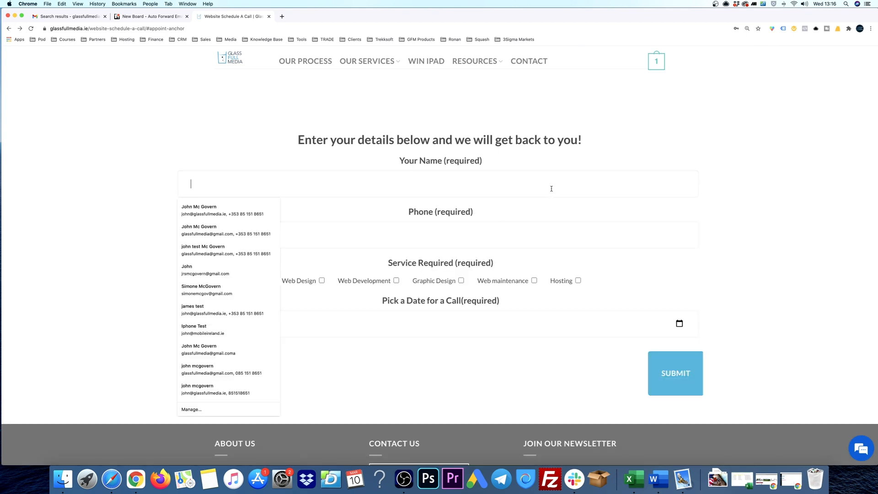
left_click(264, 213)
left_click(396, 281)
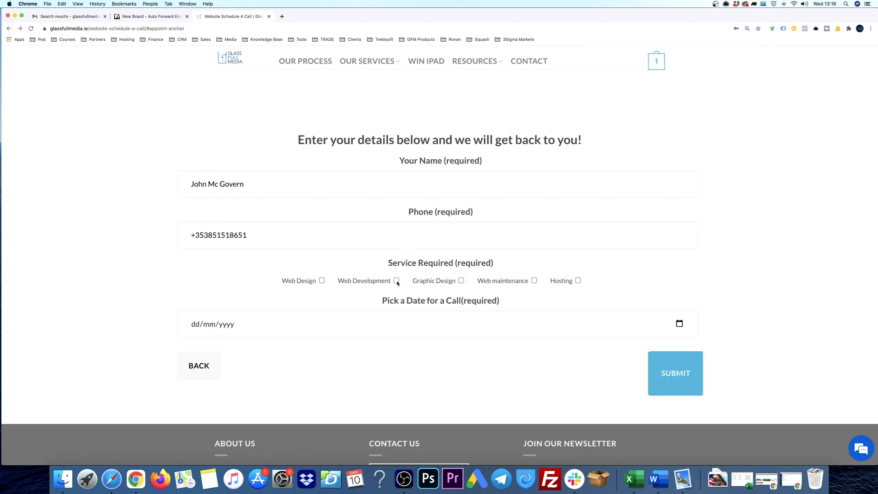
left_click(677, 328)
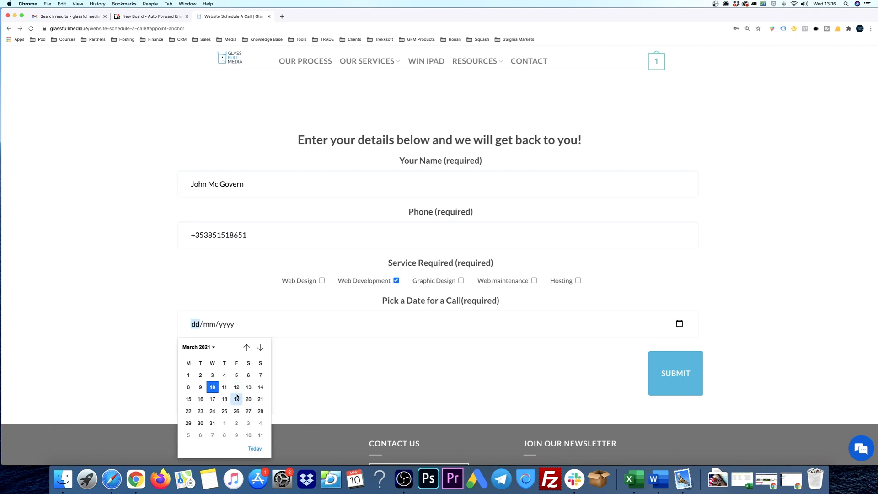
left_click(221, 386)
left_click(684, 372)
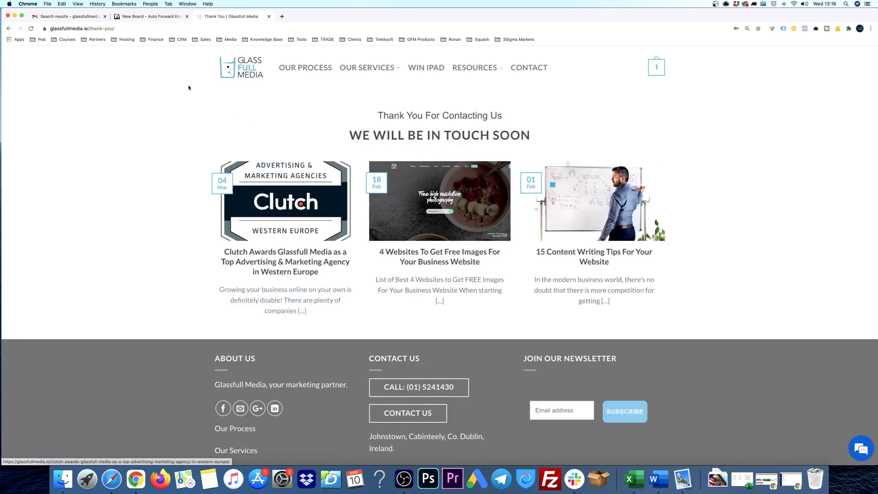
left_click(69, 16)
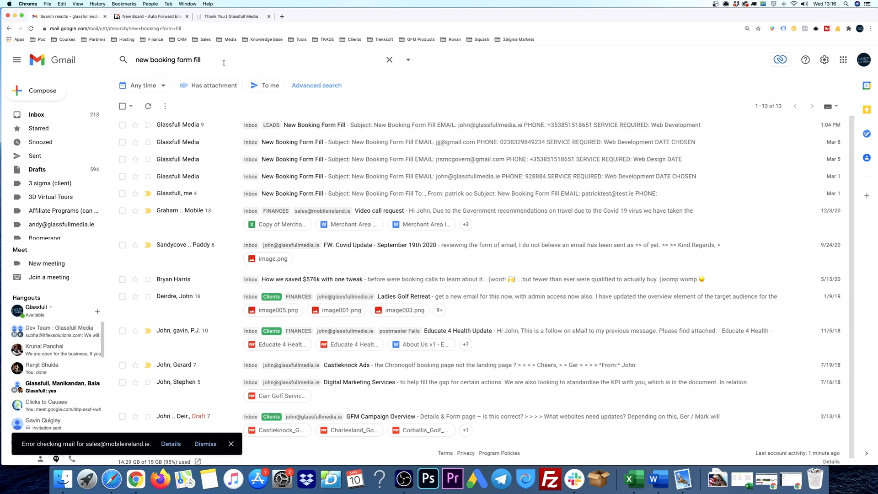
Show the newest booking message, listing Web Development and date 2021-03-11.
left_click(340, 124)
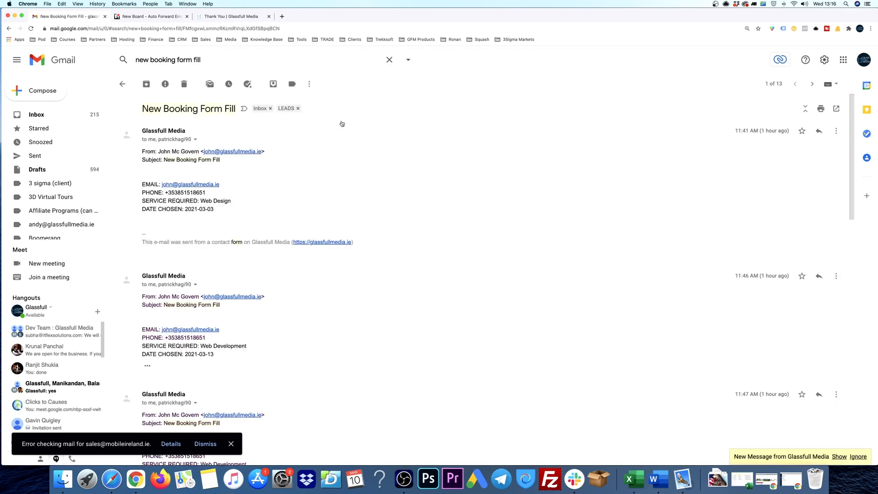
left_click(839, 457)
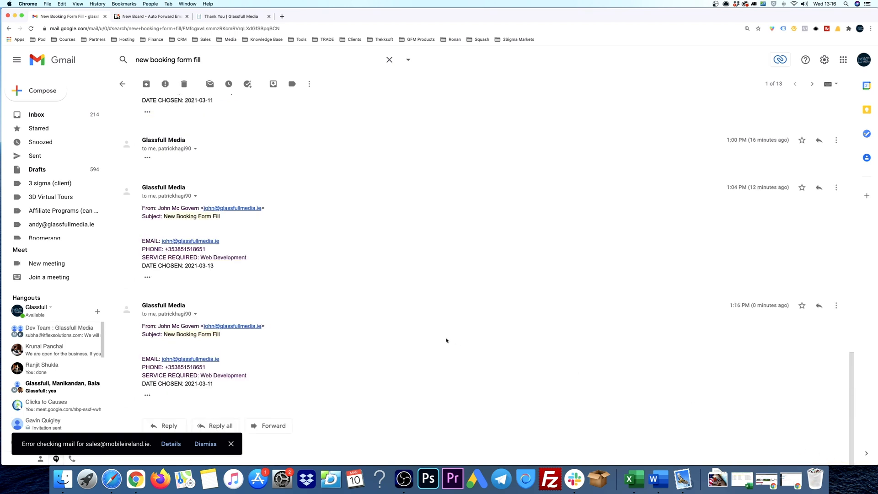
left_click_drag(320, 385, 144, 325)
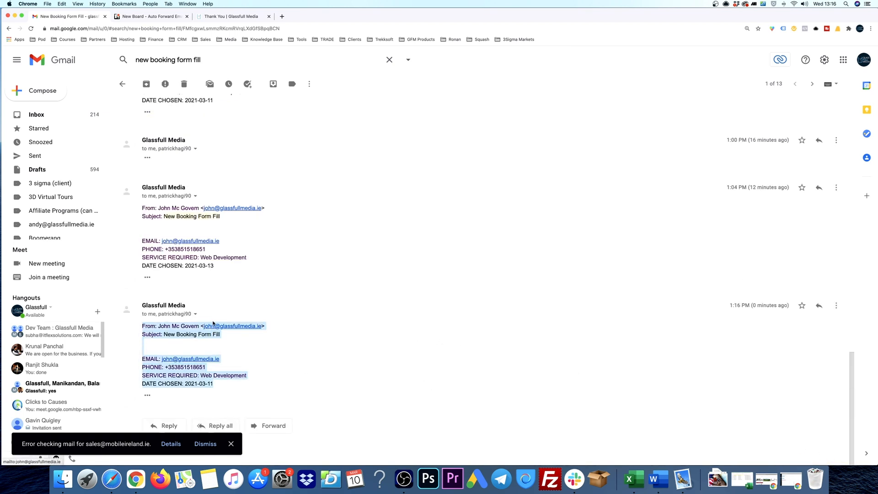
left_click(277, 357)
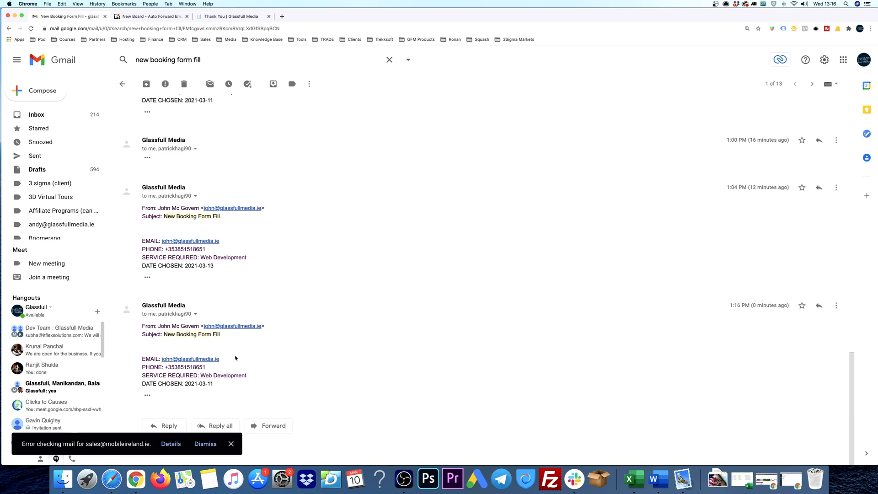
Generate and copy a new email-to-board address for the Auto Forward Email board.
left_click(157, 18)
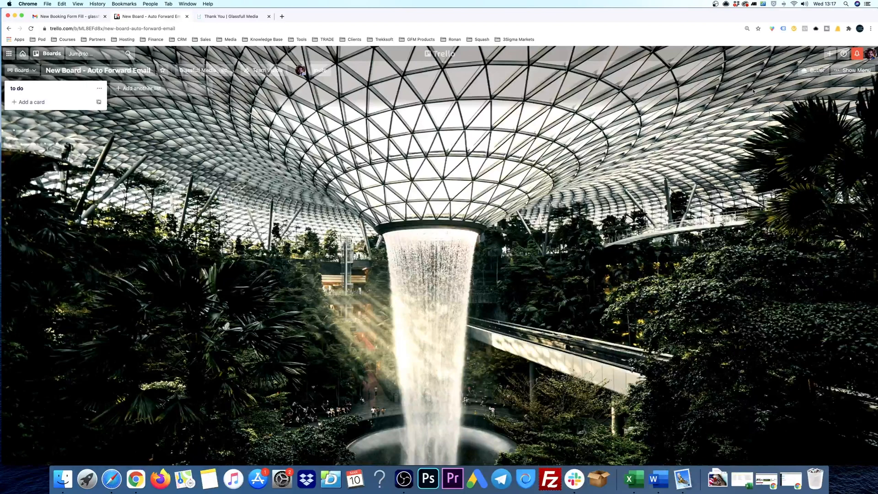
left_click(853, 70)
left_click(777, 148)
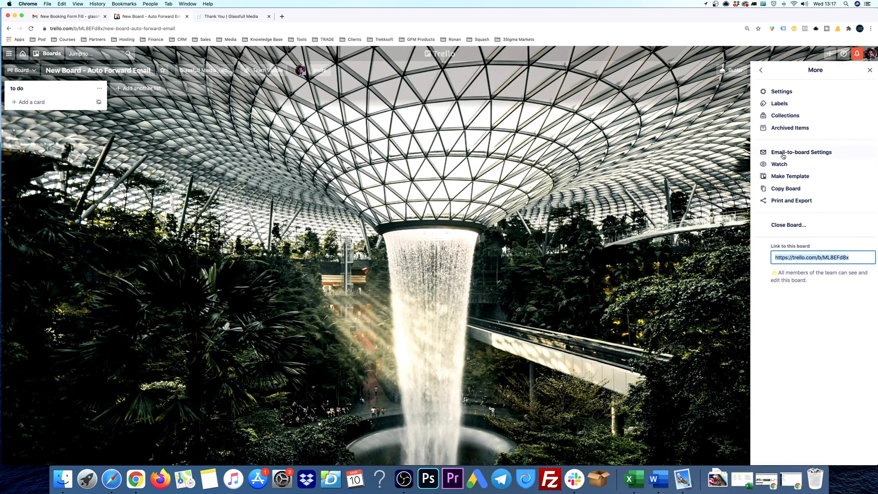
left_click(785, 154)
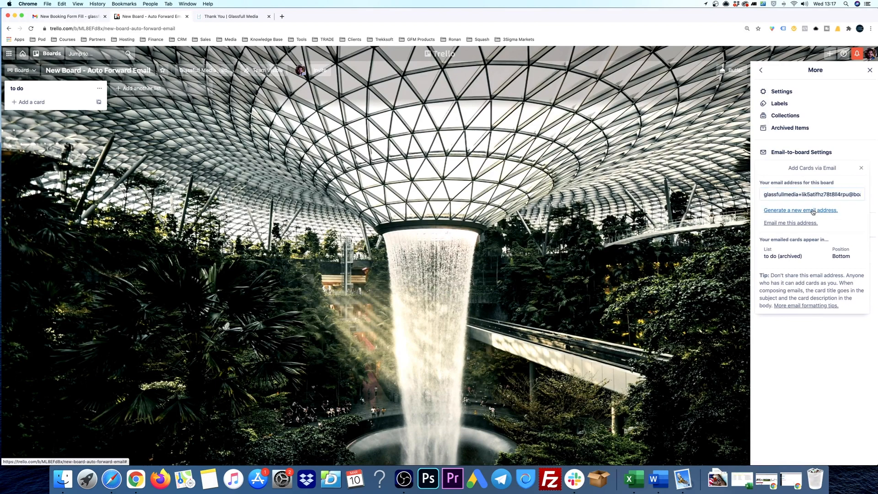
left_click(812, 212)
left_click(811, 204)
left_click(829, 196)
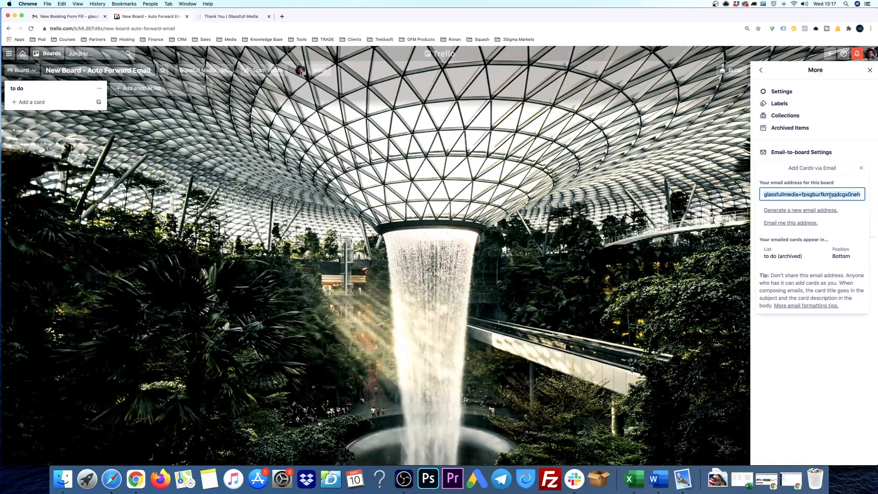
left_click(88, 18)
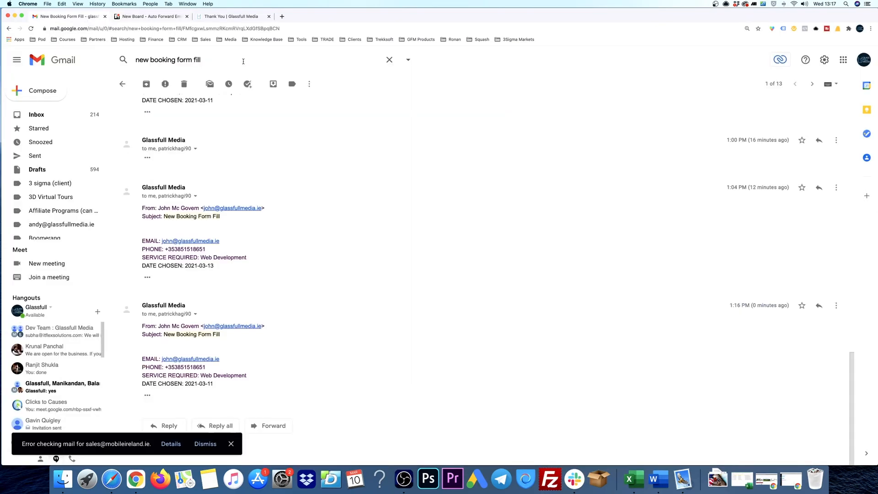
Add the copied Trello board address as a Gmail forwarding address, pending verification.
left_click(825, 61)
left_click(801, 104)
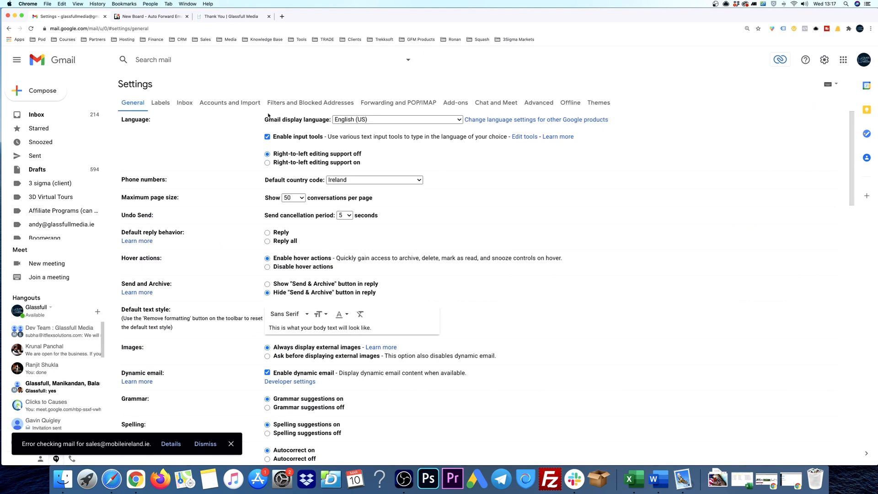
left_click(418, 109)
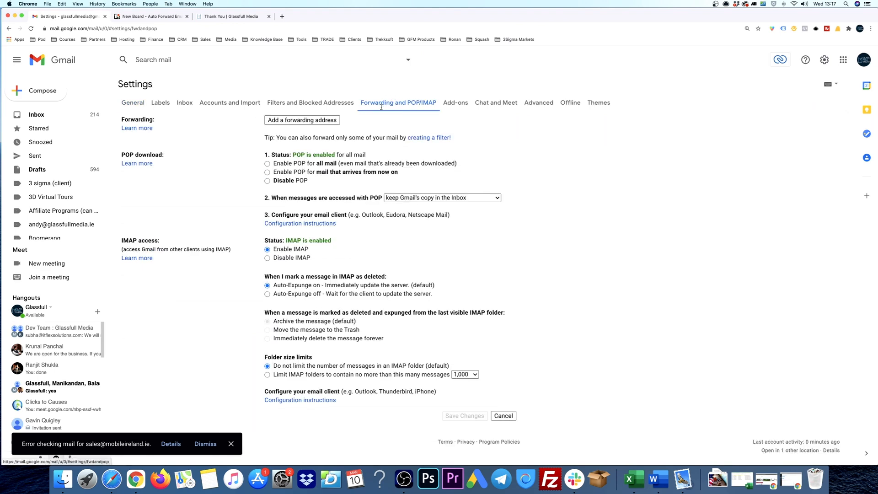
left_click(285, 121)
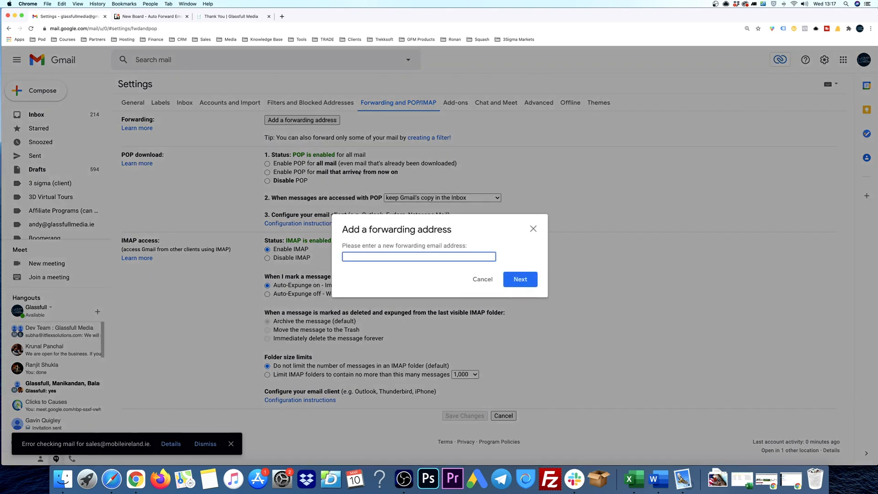
key("super+v")
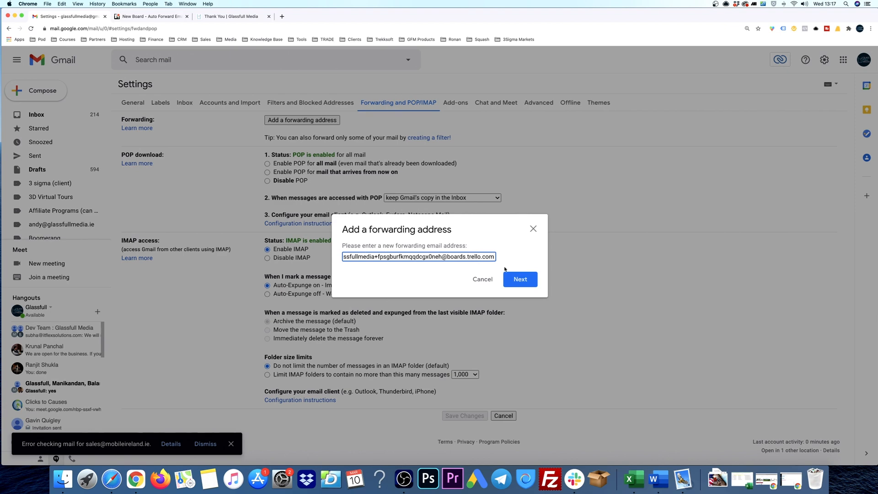
left_click(530, 283)
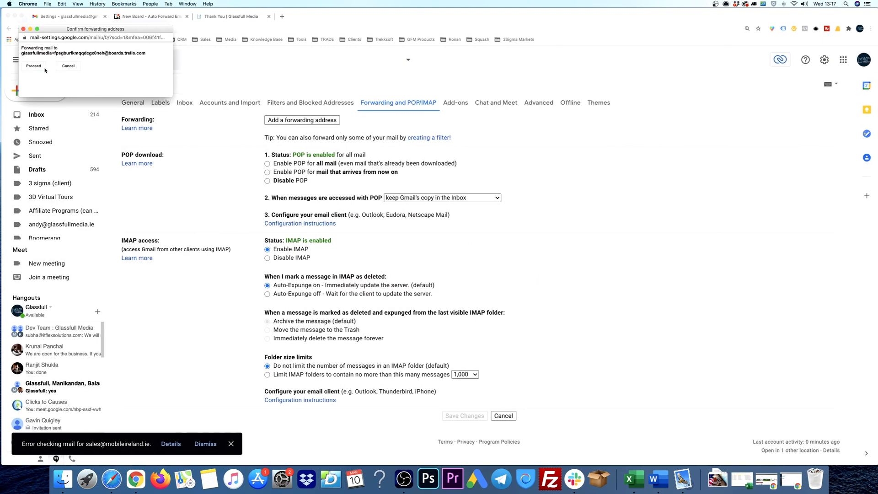
left_click(34, 67)
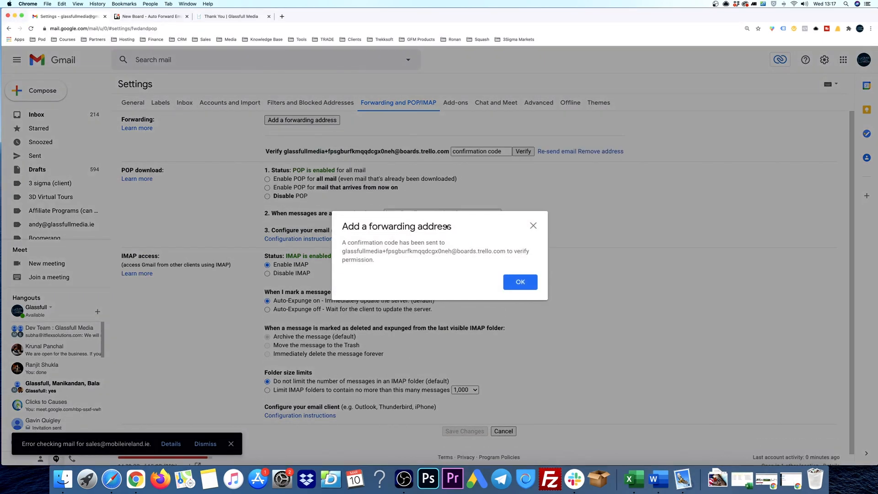
left_click(533, 288)
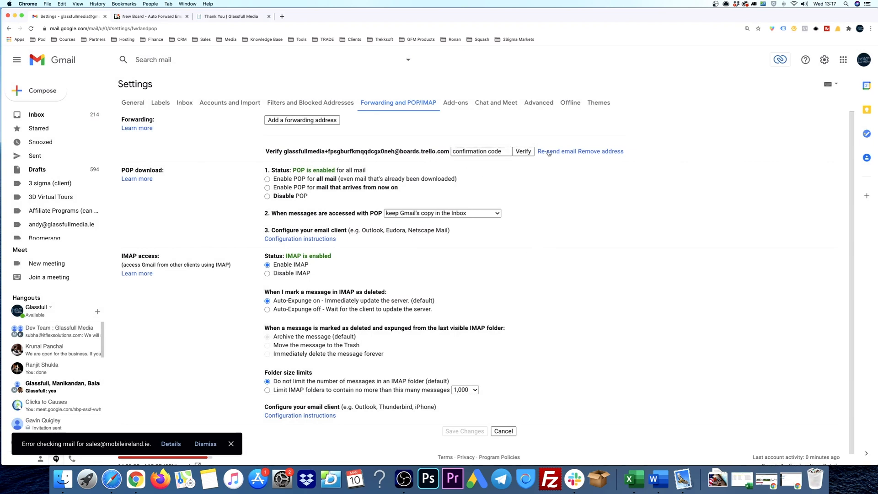
Copy the code from the Gmail forwarding confirmation card in Trello's Contact form list.
left_click(158, 18)
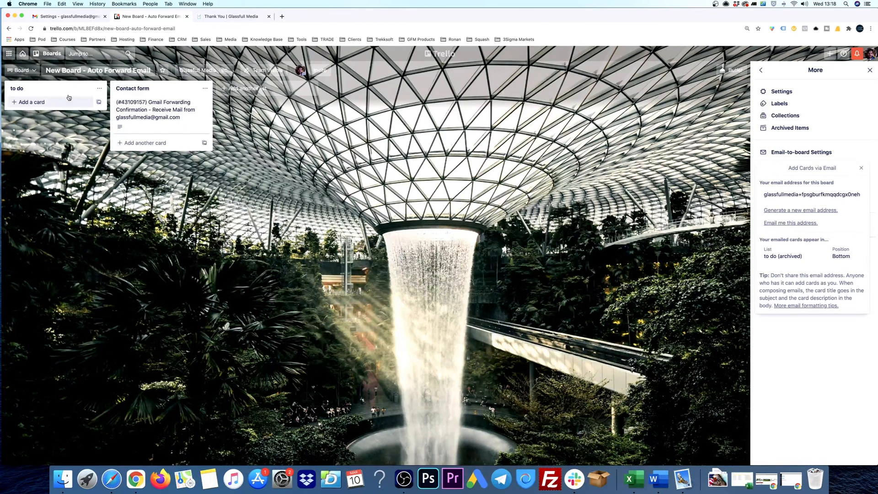
left_click(144, 106)
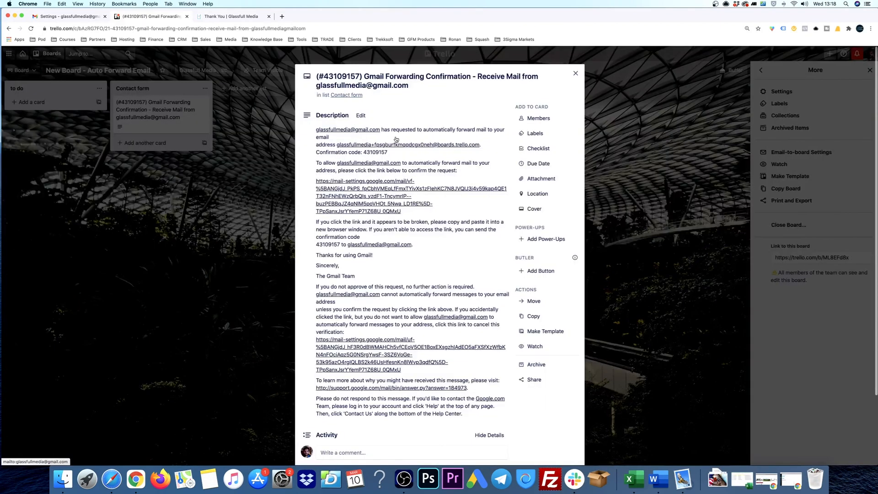
left_click(450, 152)
key("super+a")
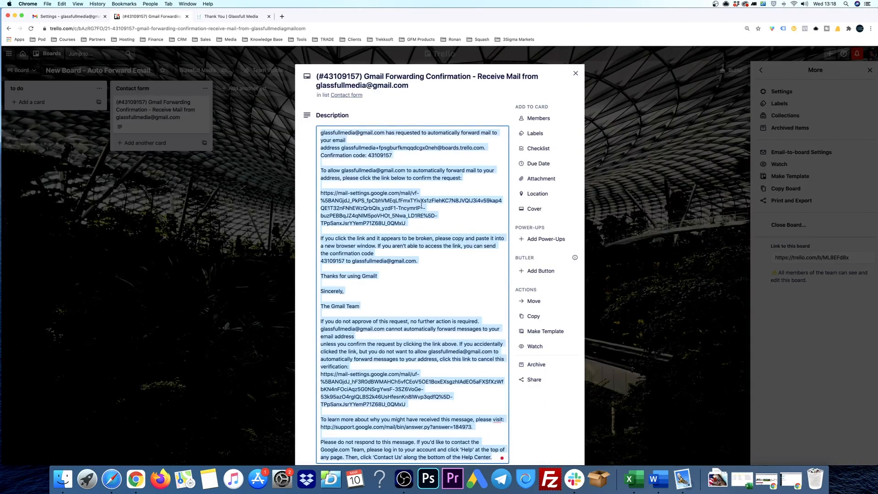
double_click(343, 262)
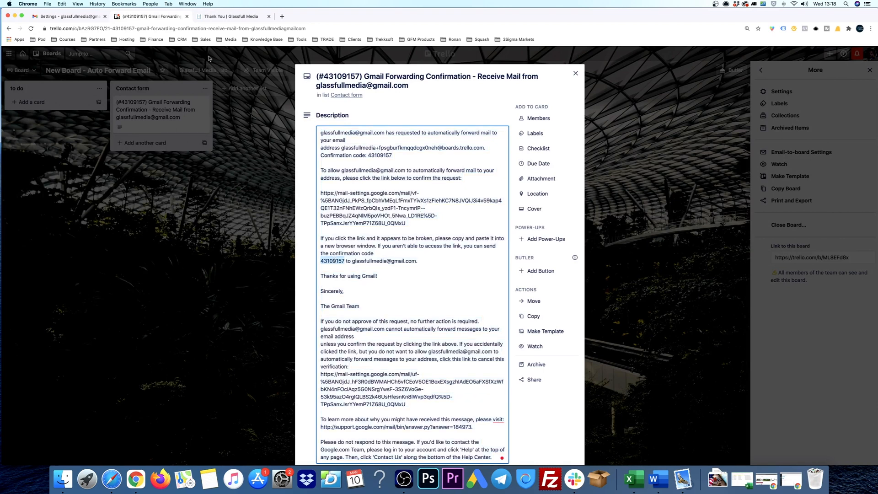
left_click(42, 17)
Paste the confirmation code and verify the Trello board forwarding address.
left_click(480, 151)
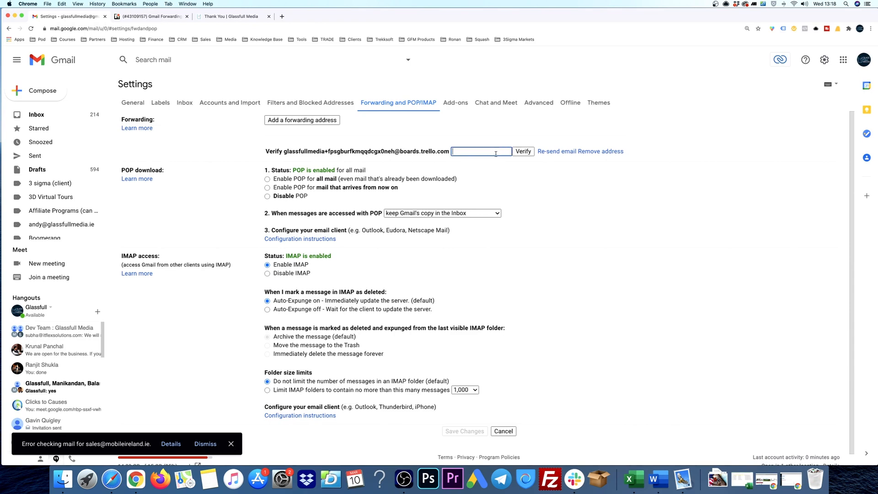
key("super+v")
left_click(523, 151)
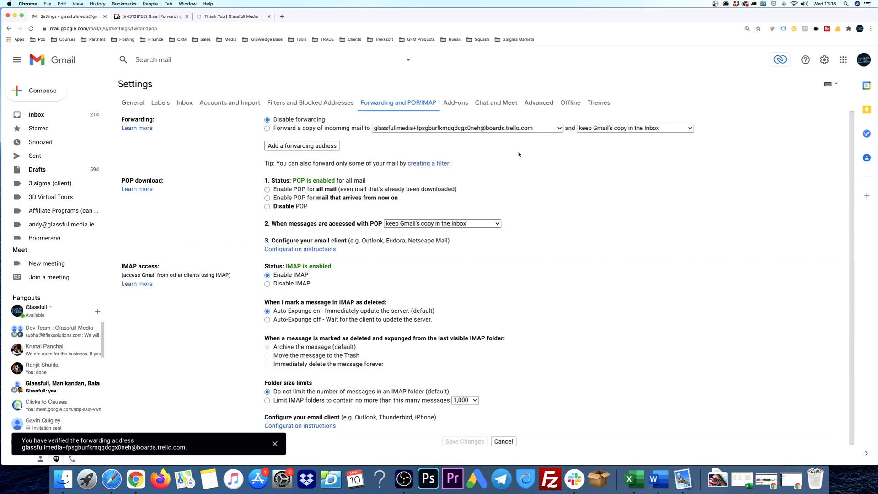
scroll(477, 301, "down", 1)
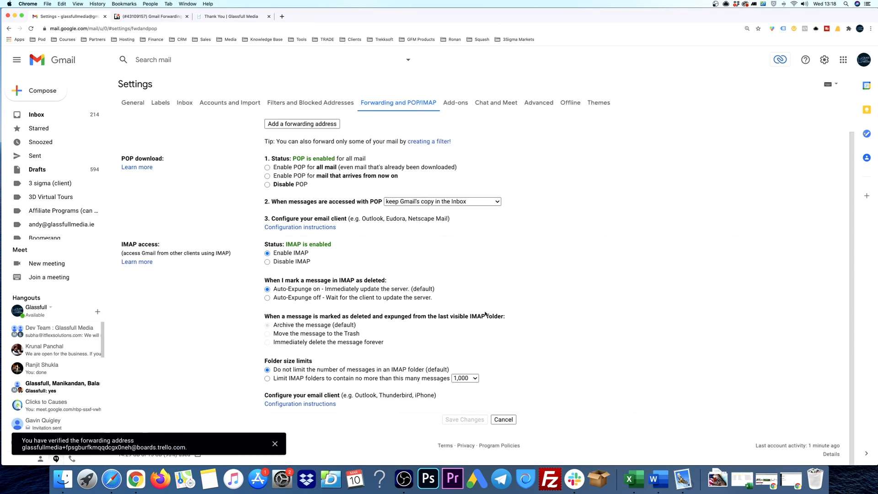
scroll(484, 313, "up", 1)
Forward a copy of incoming mail to the board address, keeping Gmail's copy in the Inbox.
left_click(267, 129)
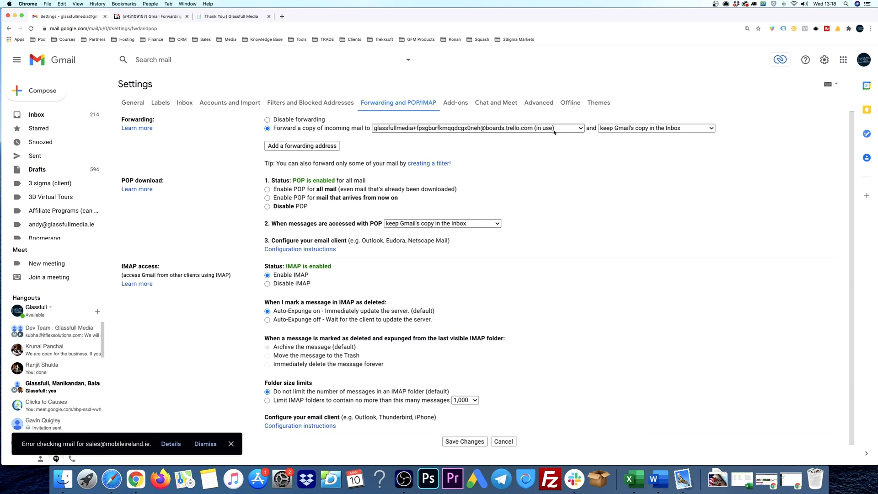
left_click(670, 131)
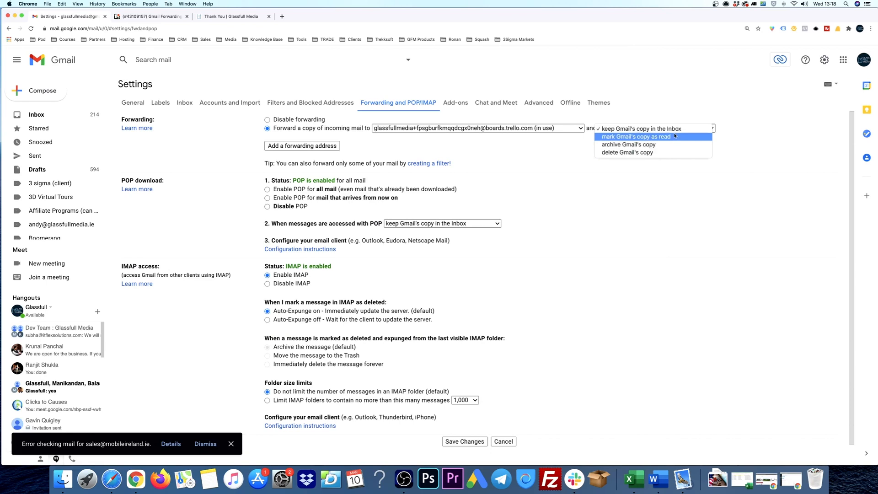
left_click(658, 129)
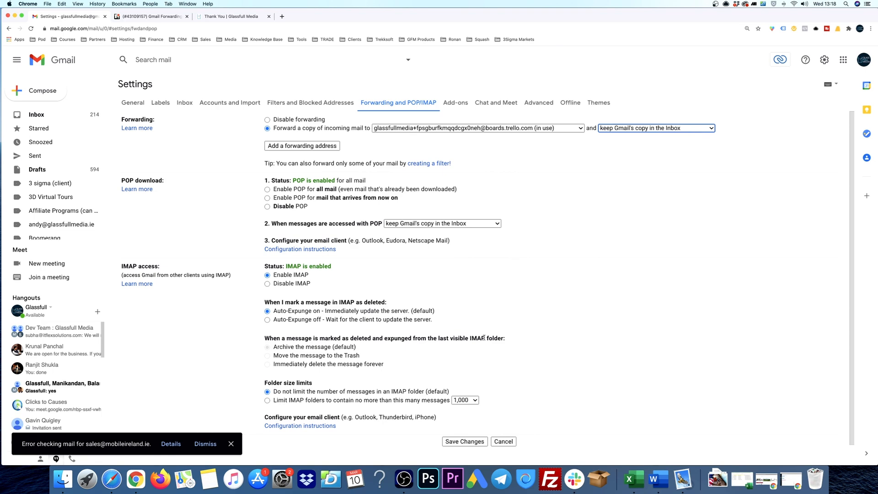
left_click(469, 439)
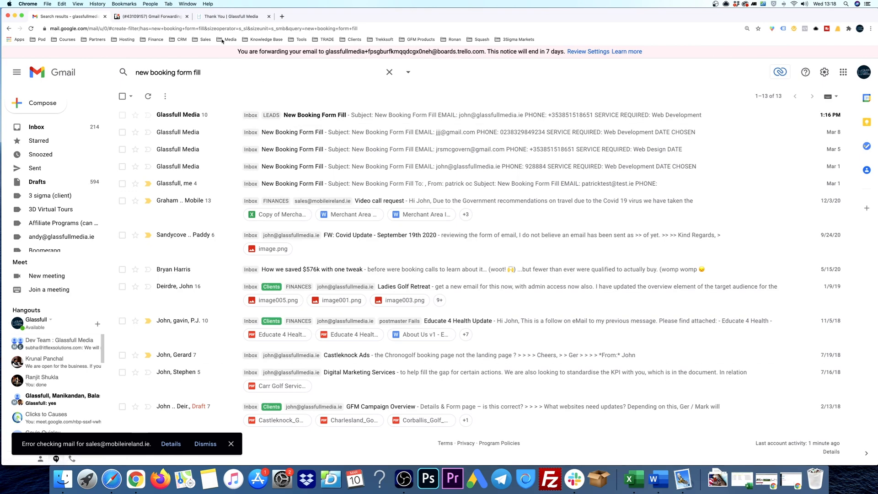
left_click(242, 17)
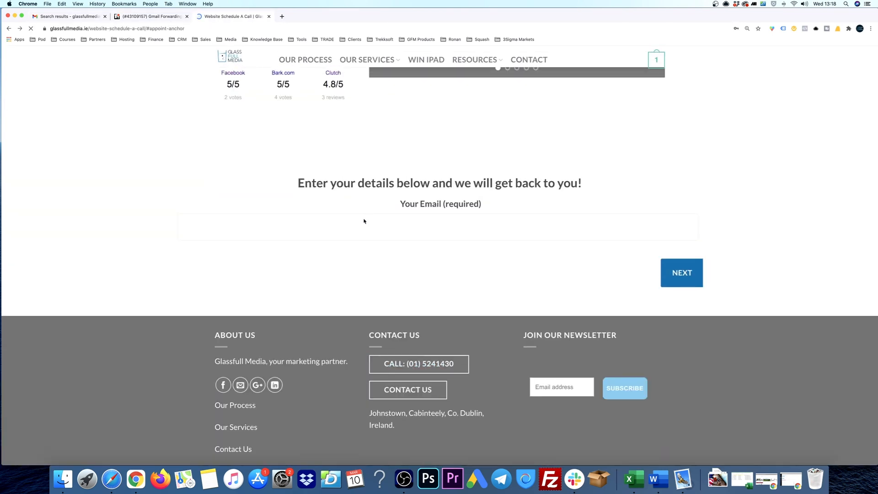
left_click(355, 223)
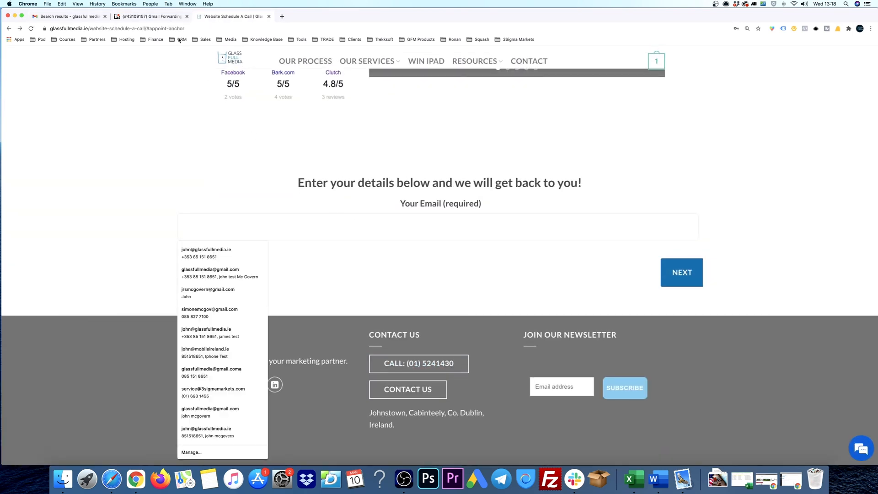
left_click(151, 16)
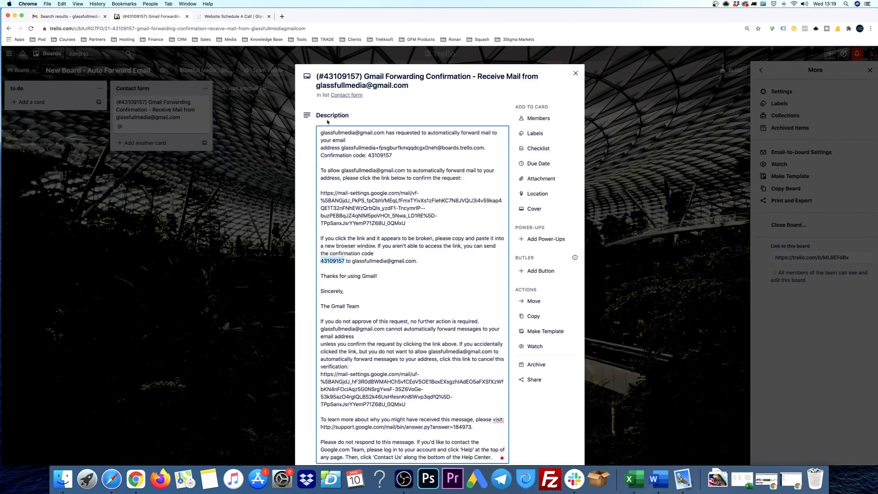
Close the confirmation card and the board's side menu, then open Butler.
left_click(310, 127)
left_click(256, 145)
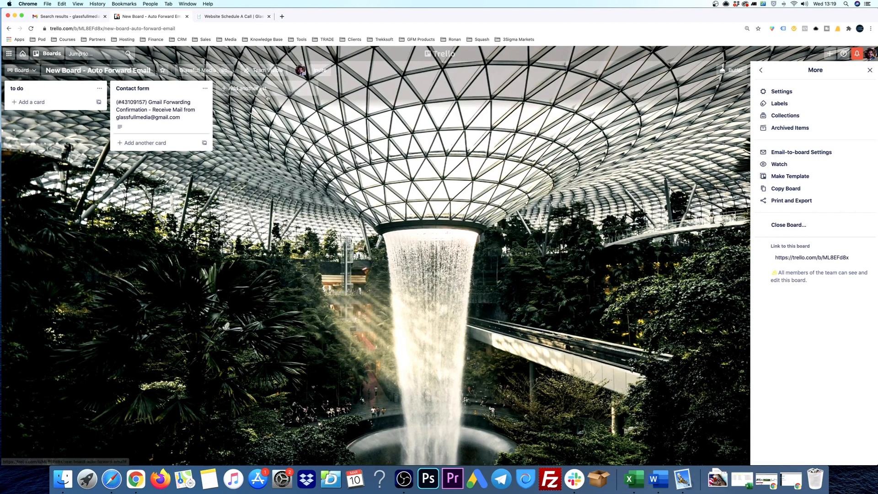
left_click(870, 70)
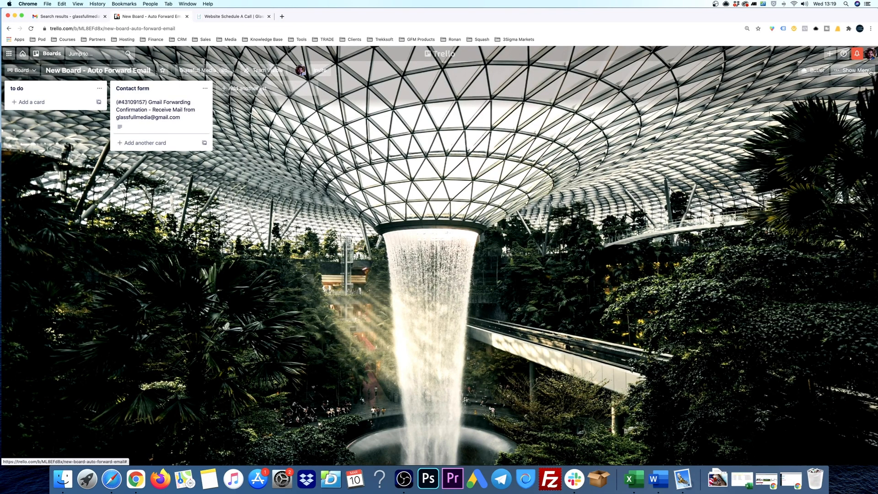
left_click(805, 73)
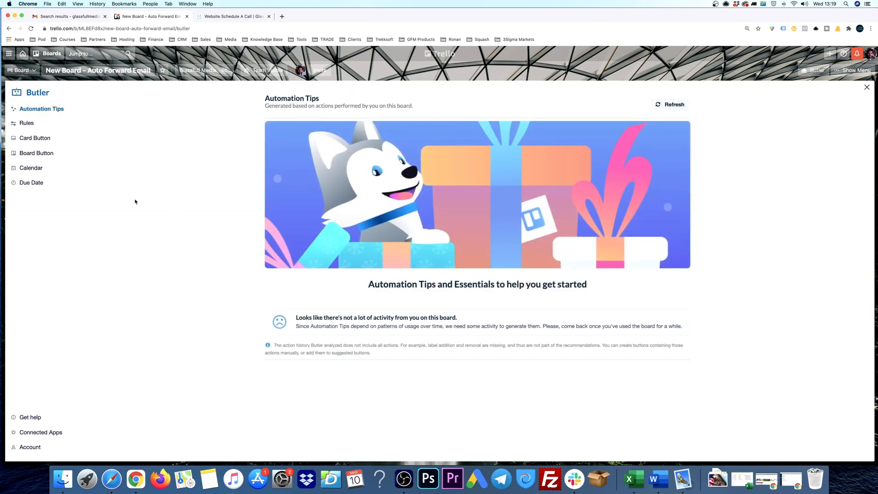
Start a Butler rule, then back out to check the Contact form list name.
left_click(50, 132)
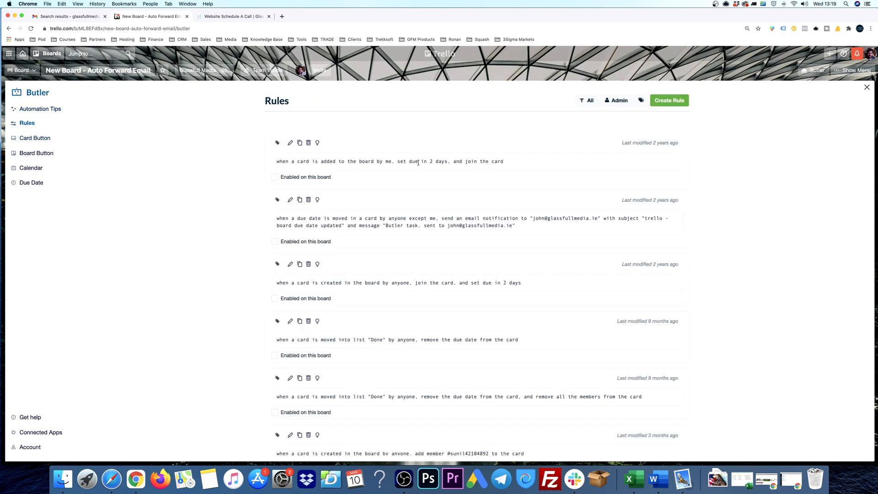
left_click(687, 107)
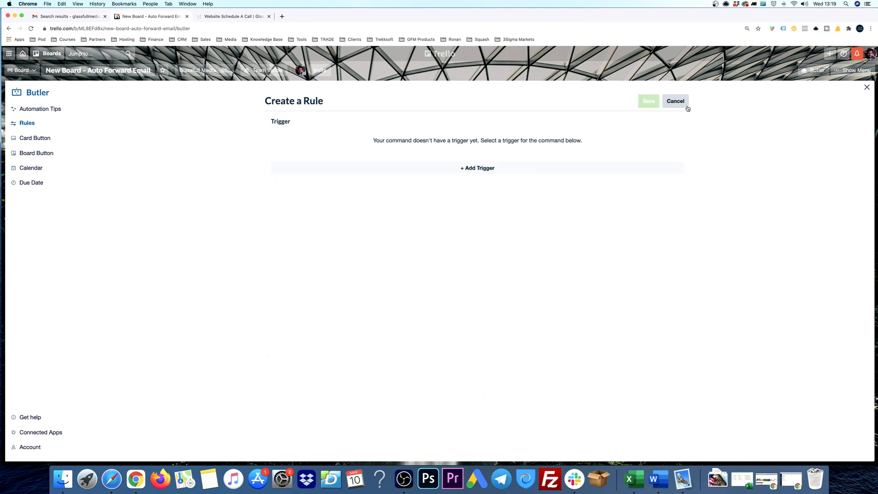
left_click(497, 169)
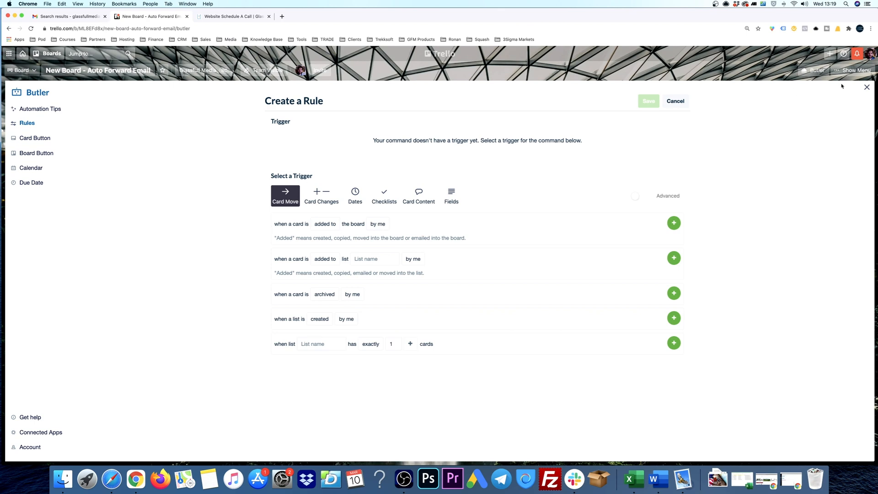
left_click(866, 87)
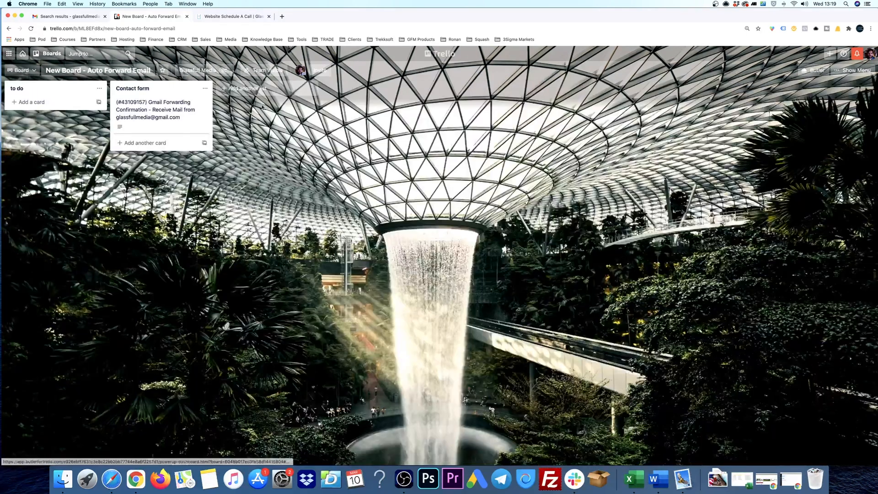
left_click(154, 89)
left_click(160, 87)
left_click(90, 132)
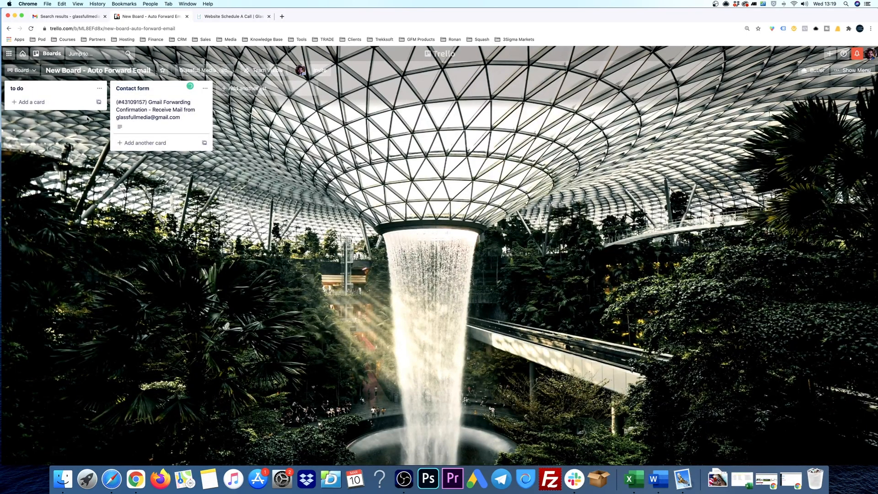
Create a rule with a Card Content trigger: name contains the pasted confirmation number.
left_click(805, 71)
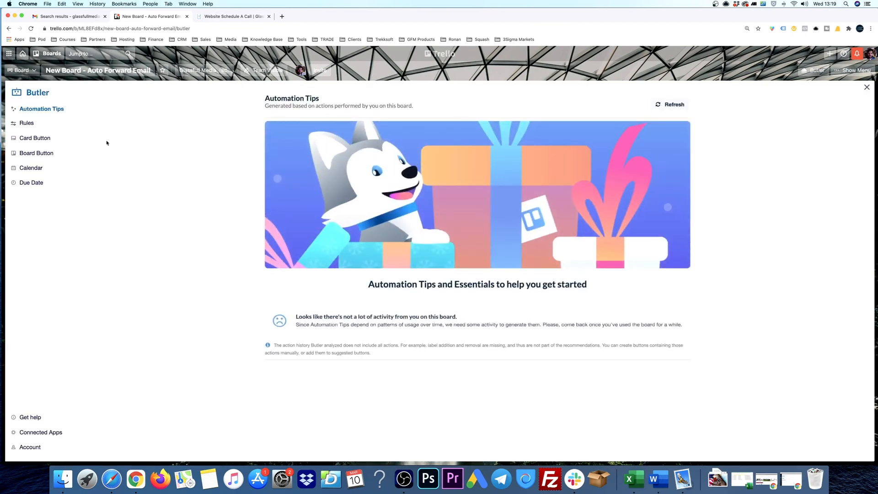
left_click(106, 123)
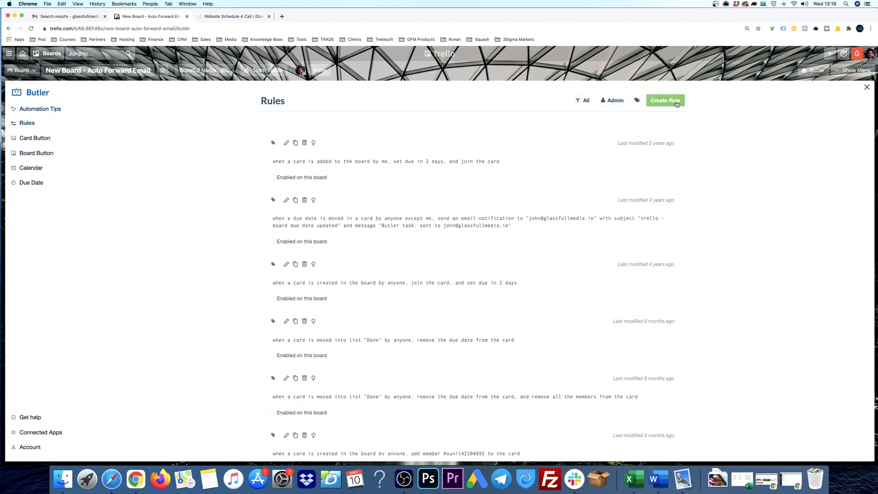
left_click(677, 104)
left_click(475, 167)
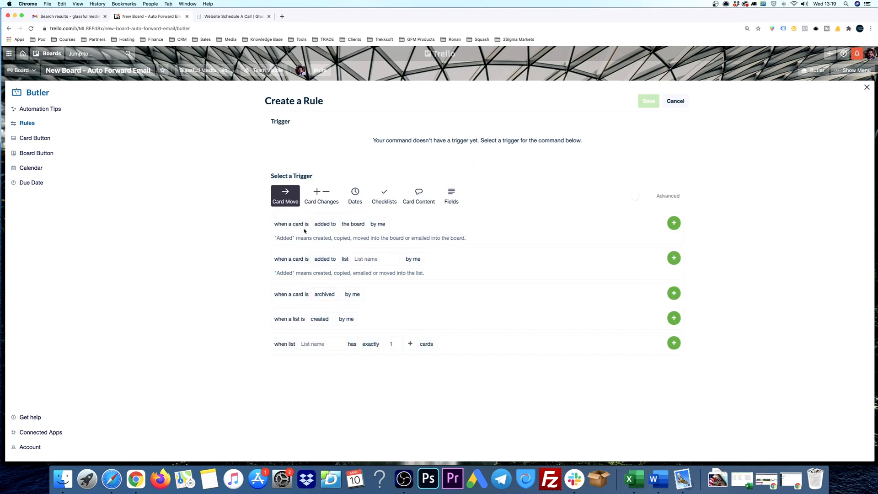
left_click(325, 223)
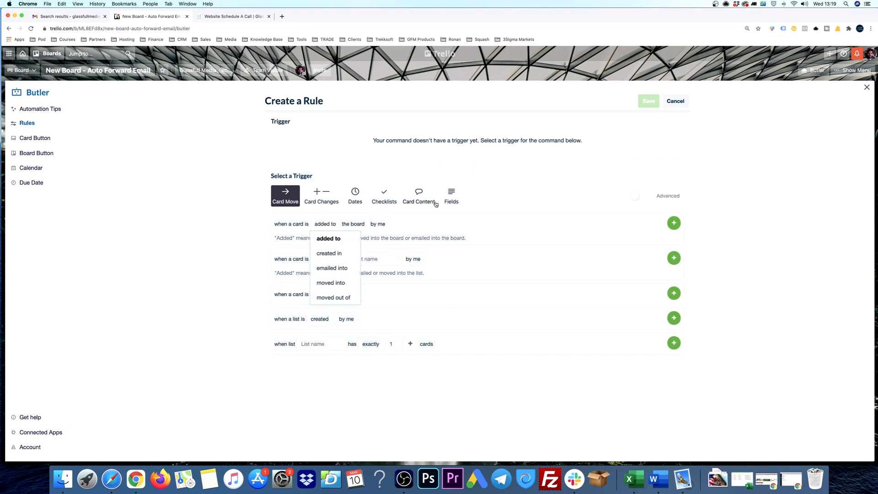
left_click(410, 195)
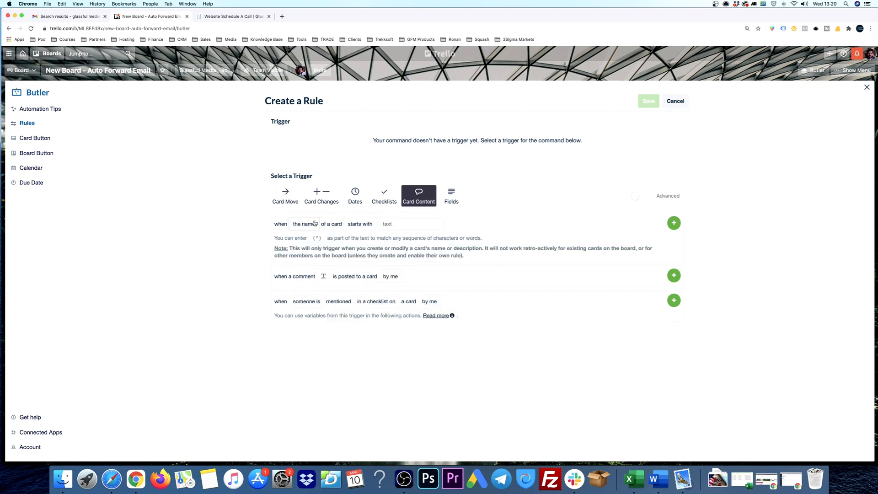
mouse_move(304, 225)
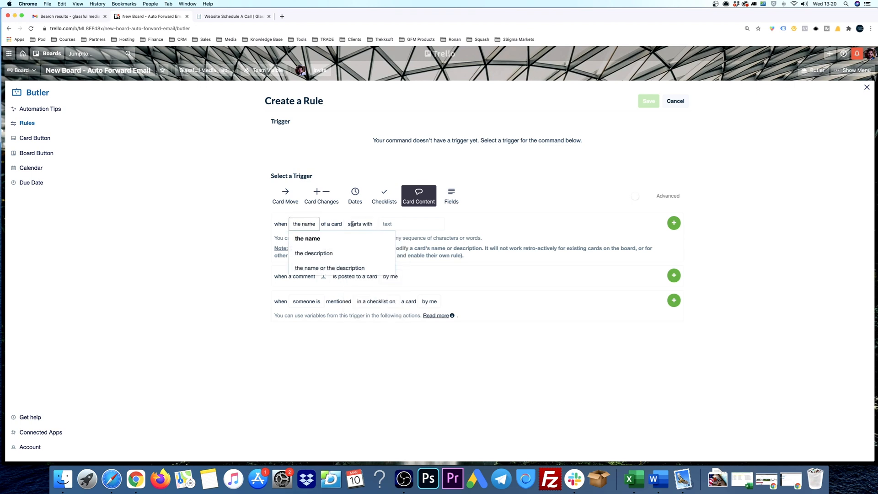
mouse_move(357, 225)
left_click(360, 268)
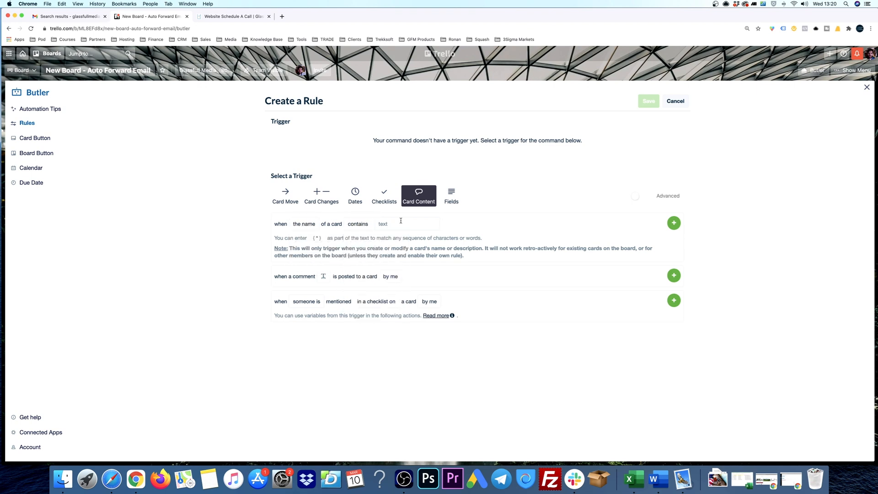
left_click(401, 224)
left_click(92, 16)
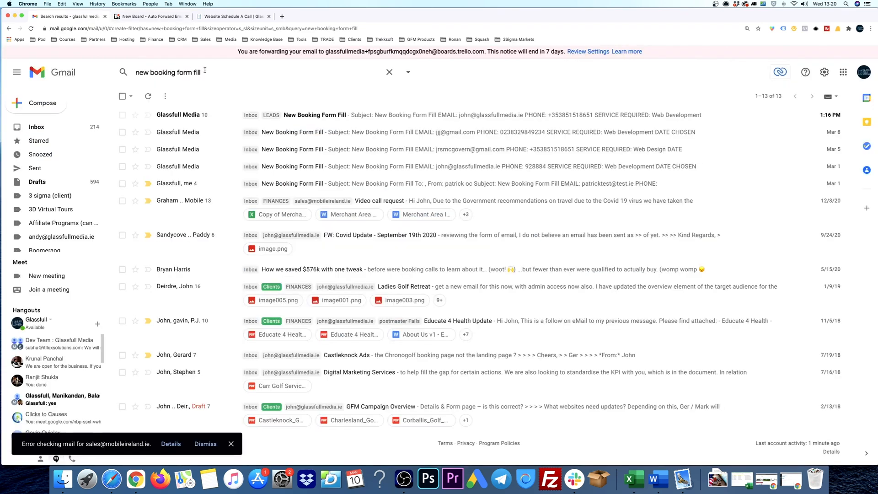
left_click(161, 19)
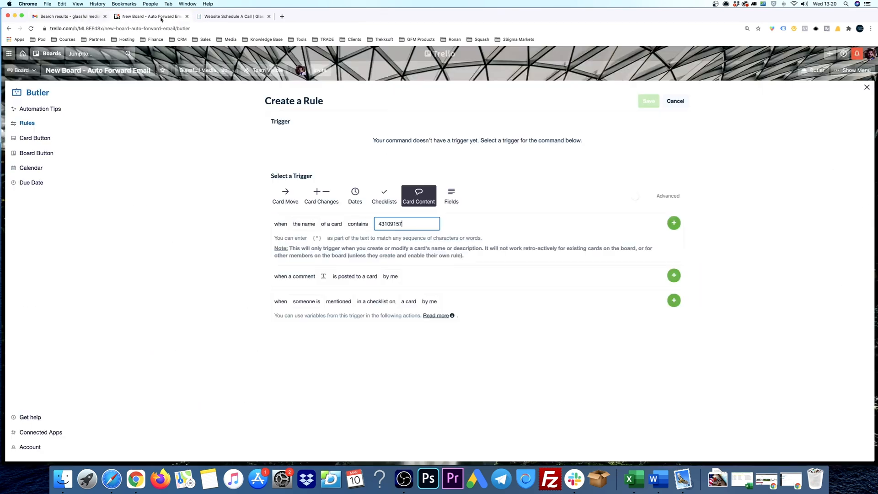
left_click(96, 18)
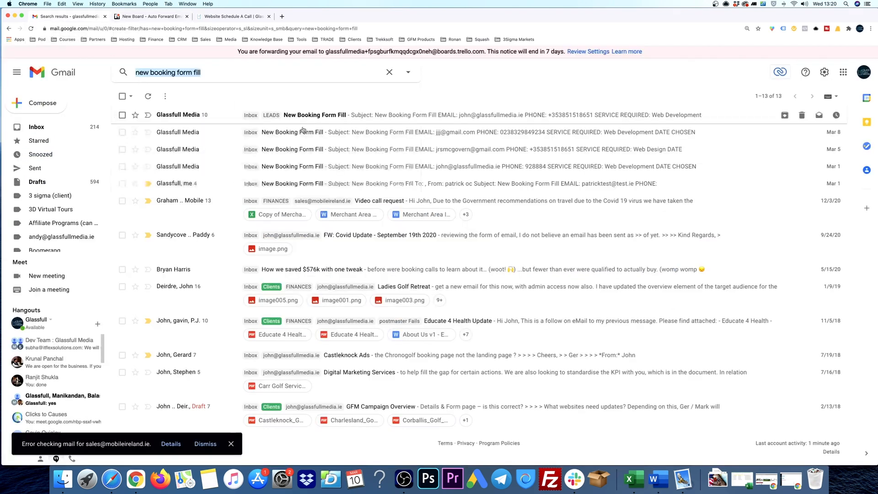
left_click(339, 115)
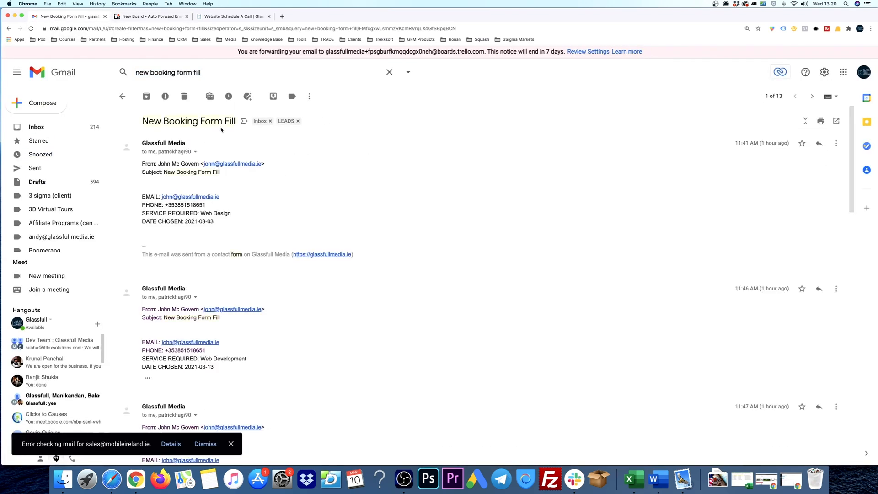
left_click(164, 19)
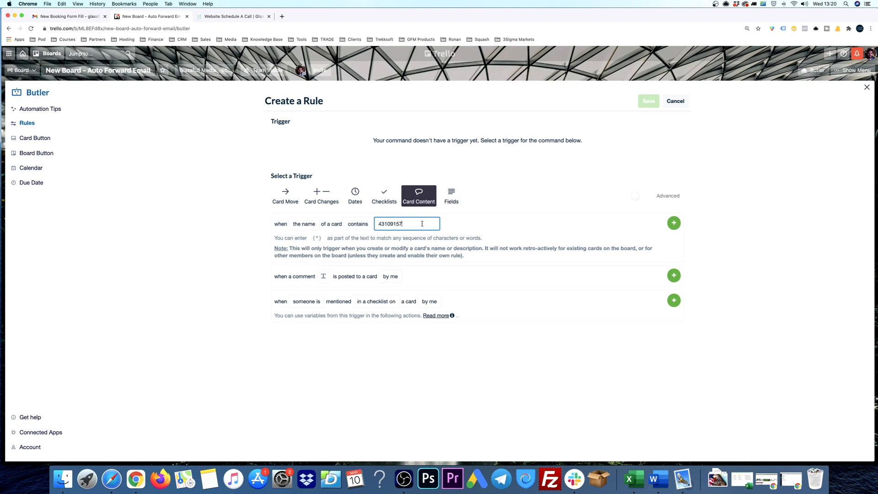
Add the trigger: card name contains "new booking form fill".
key("super+a")
type("new booking form fill")
left_click(304, 223)
left_click(357, 224)
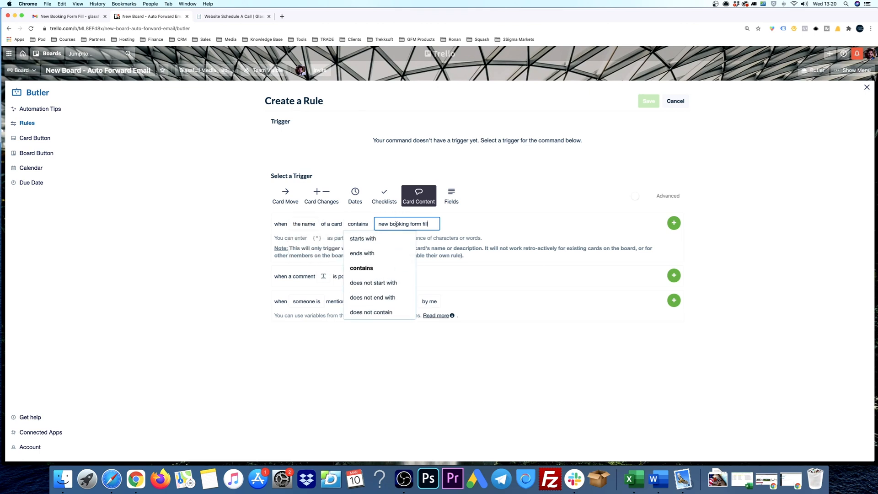
left_click(399, 224)
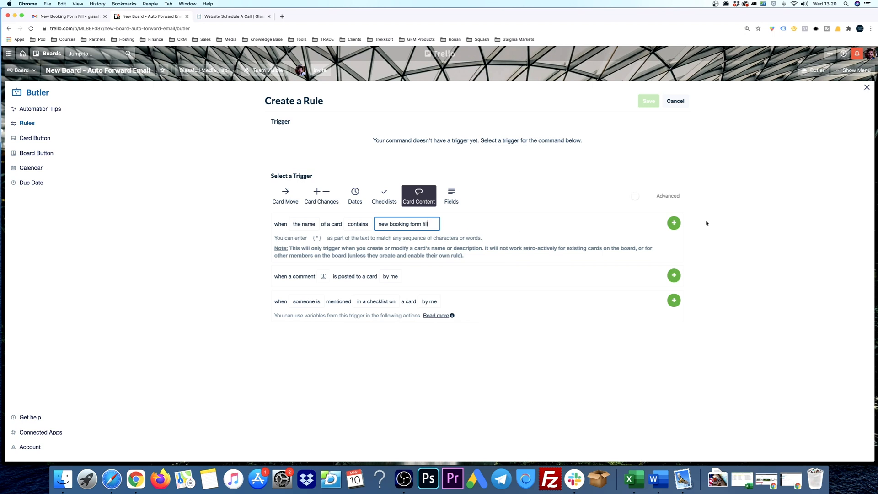
left_click(673, 223)
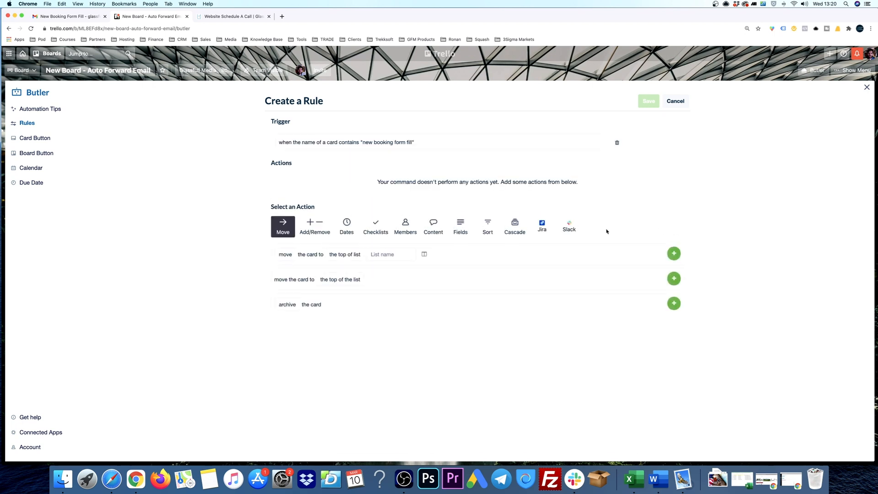
Add a Move action sending the card to the top of the Contact form list.
left_click(286, 254)
left_click(285, 271)
left_click(357, 255)
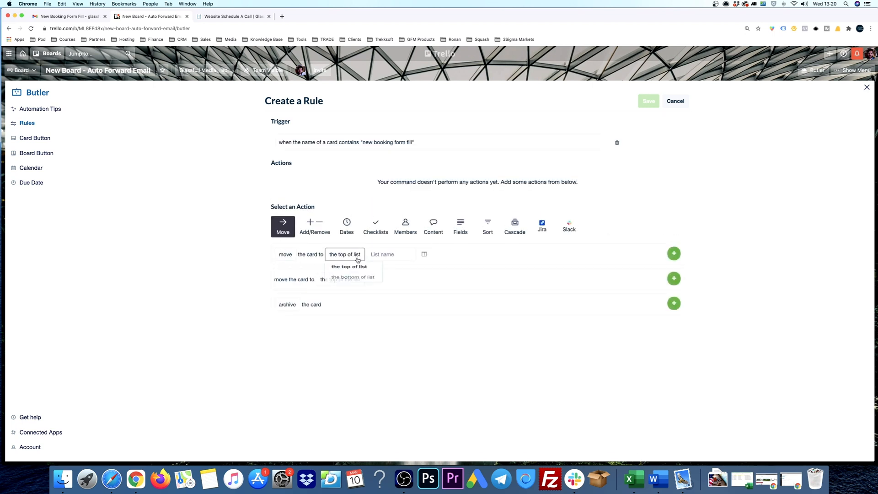
left_click(349, 266)
left_click(393, 254)
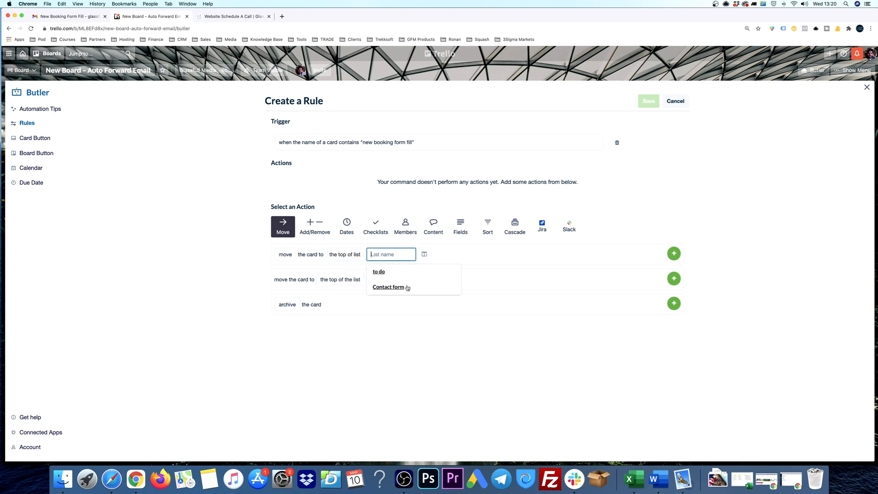
left_click(388, 286)
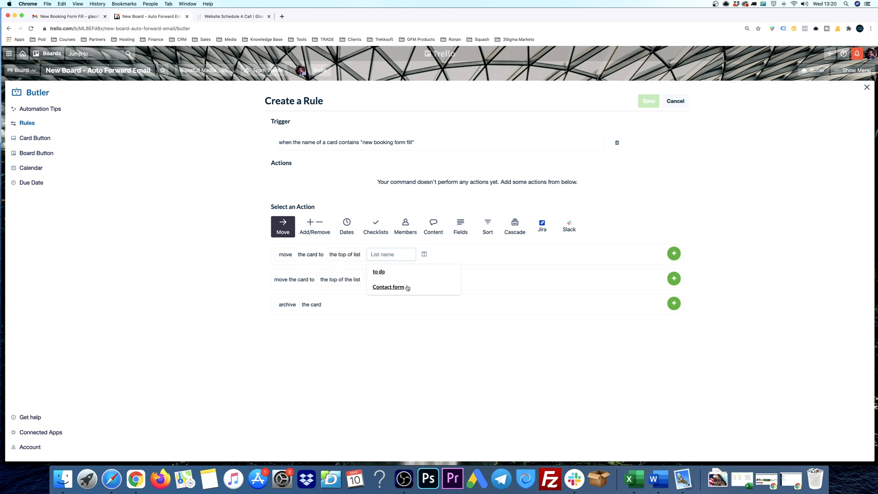
left_click(673, 254)
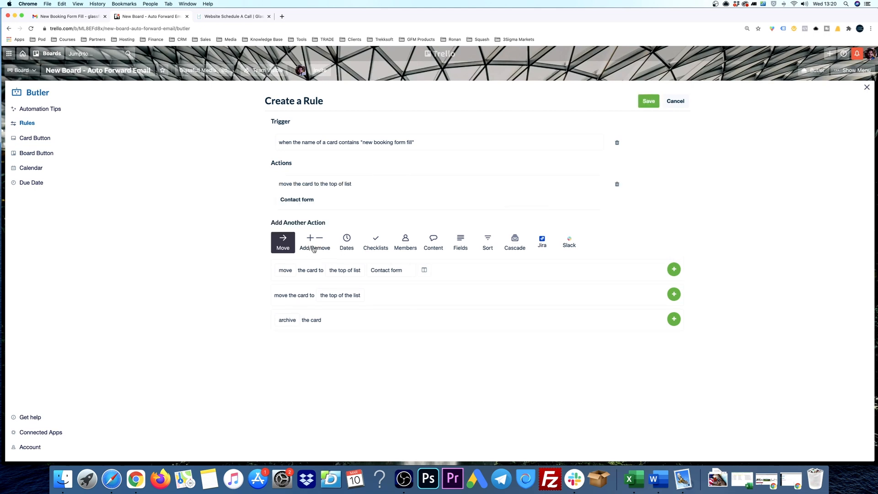
Add a Dates action setting the card due in 1 hours.
left_click(348, 245)
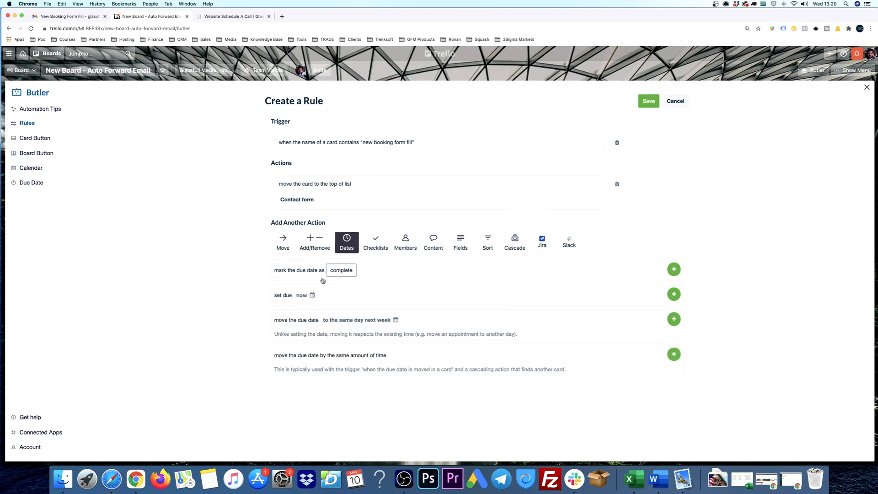
left_click(304, 295)
left_click(338, 183)
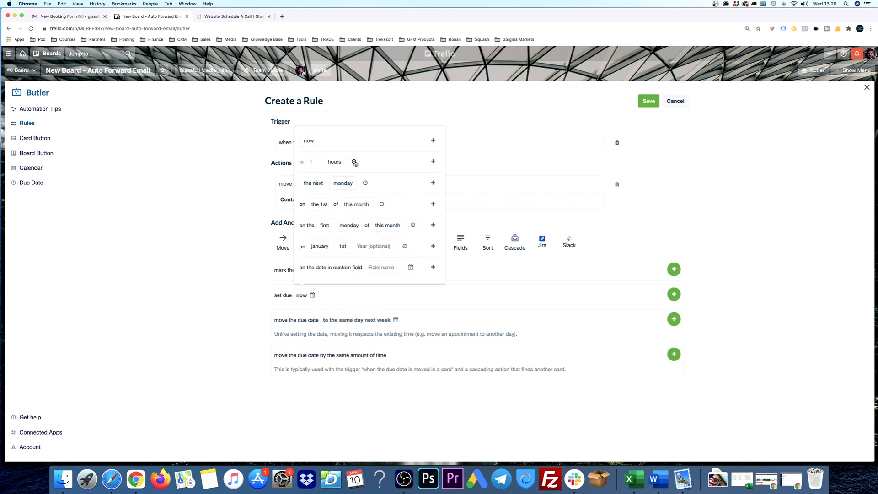
left_click(433, 162)
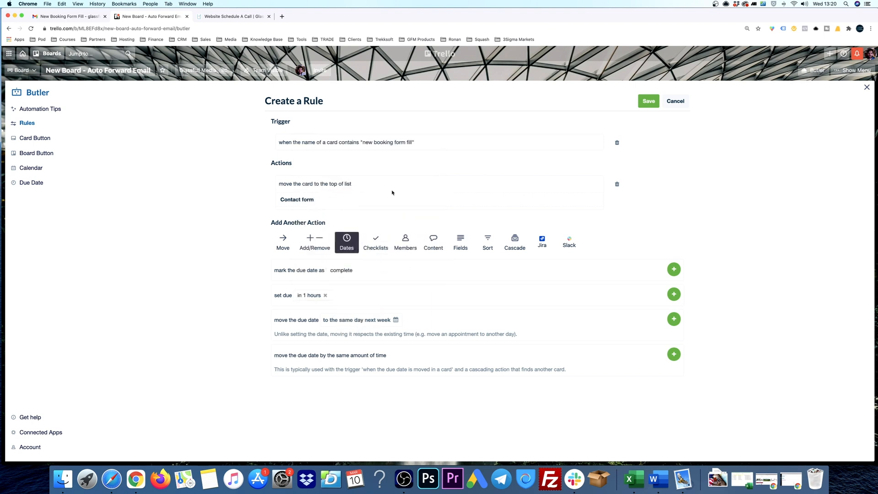
left_click(673, 294)
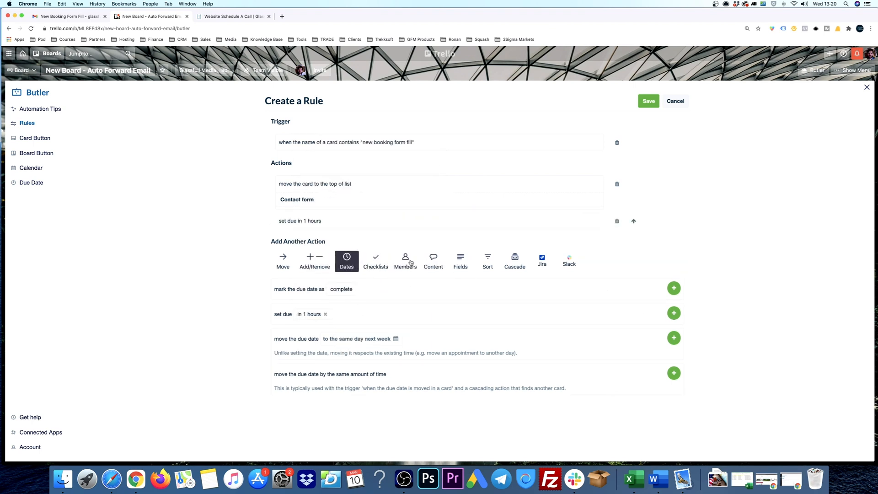
Add a Members action that adds the board's member to the card.
left_click(404, 265)
left_click(293, 314)
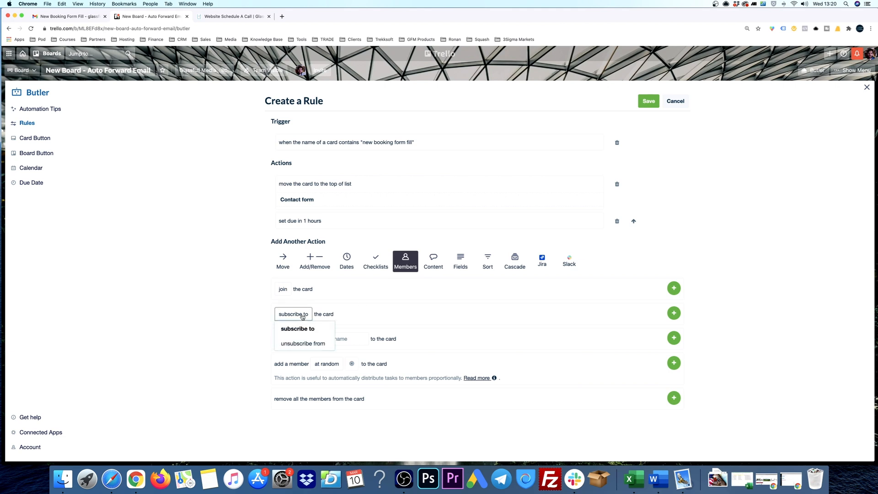
left_click(360, 339)
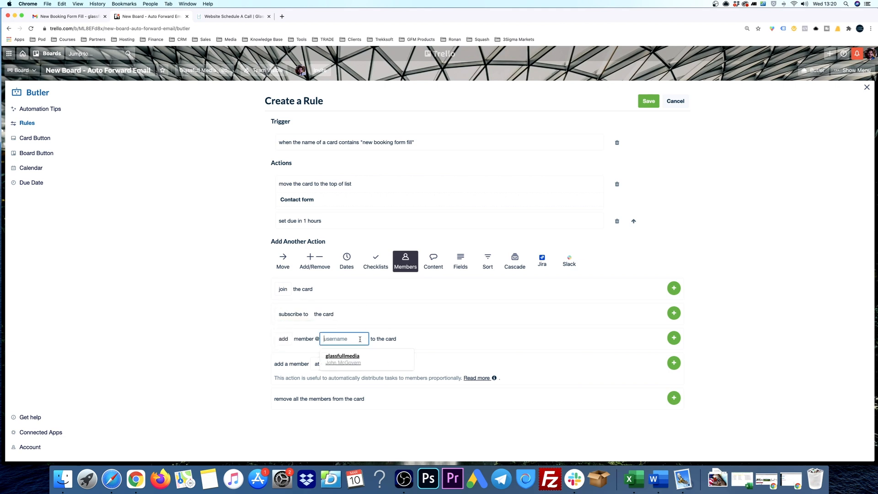
left_click(367, 364)
left_click(674, 338)
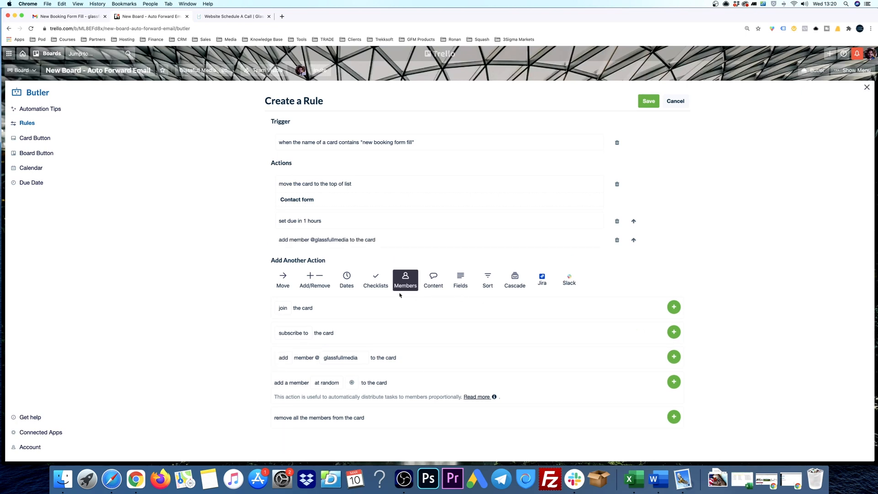
left_click(374, 282)
Add a Butler action that adds the checklist 'Call client' to the card.
scroll(374, 286, "down", 3)
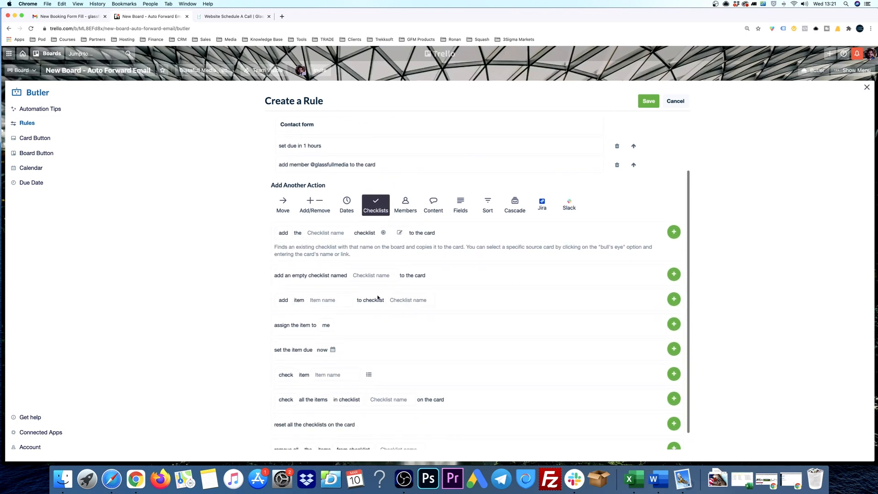
scroll(378, 297, "down", 1)
left_click(284, 280)
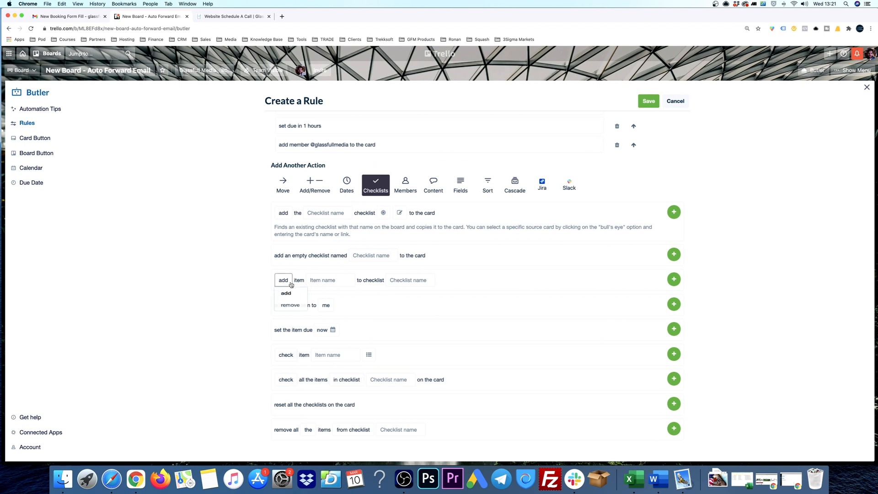
left_click(336, 280)
left_click(409, 279)
type("Call client ")
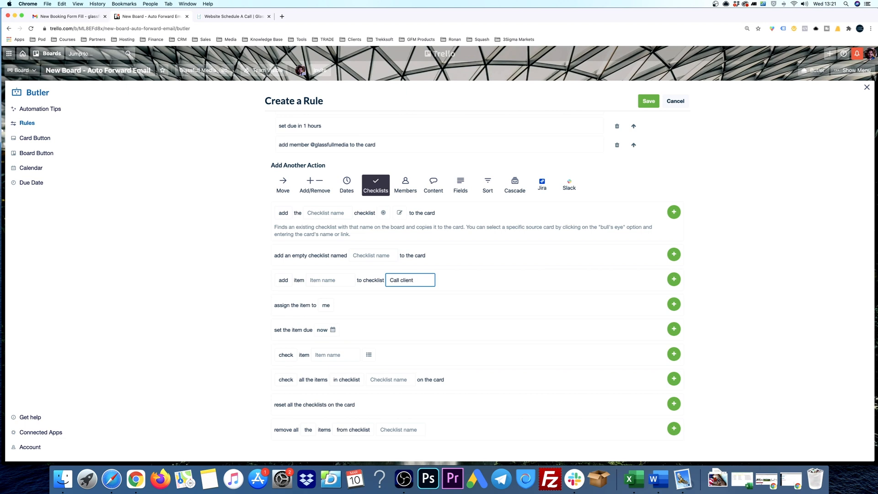
type("& d")
left_click(673, 279)
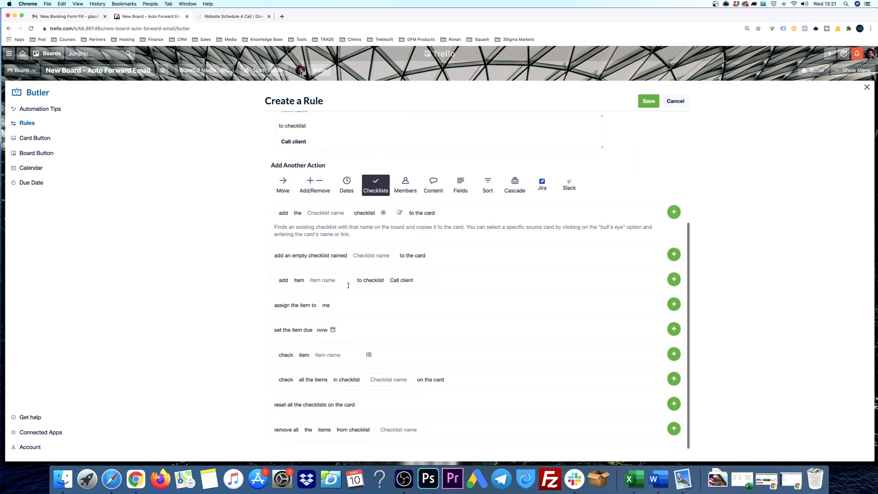
Add a second checklist action named 'create a deal if required'.
left_click(410, 281)
key("super+a")
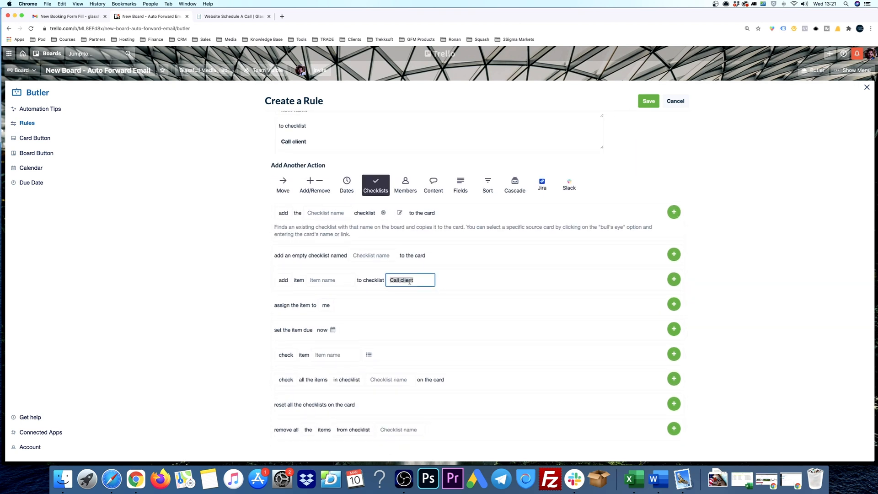
type("create a deal")
type(" if required")
left_click(674, 279)
Save the finished Butler rule and return to the board.
scroll(443, 250, "up", 3)
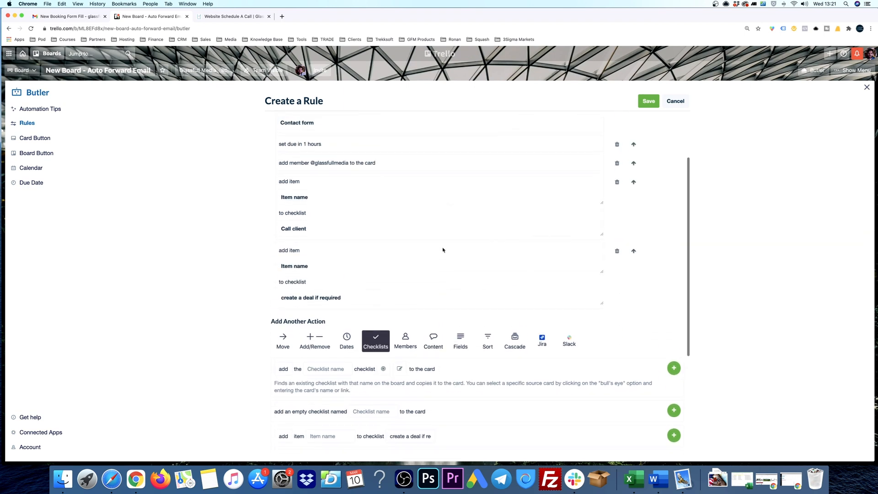
scroll(330, 175, "up", 1)
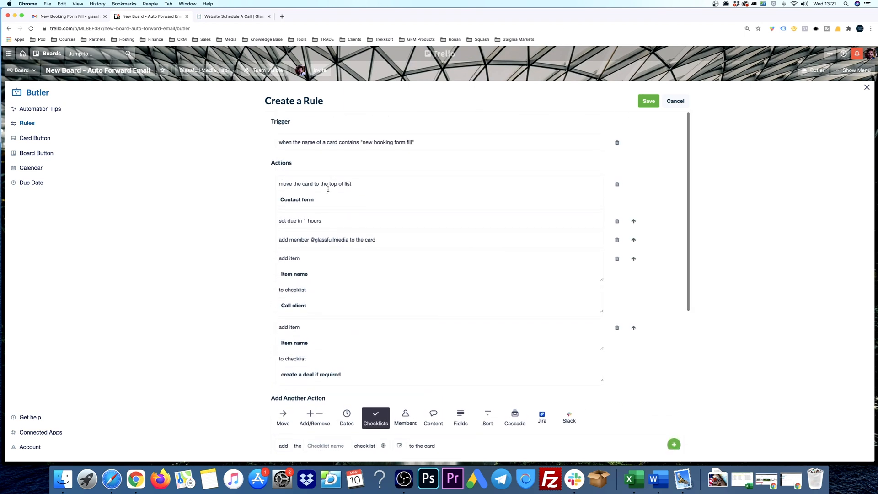
left_click_drag(283, 185, 338, 201)
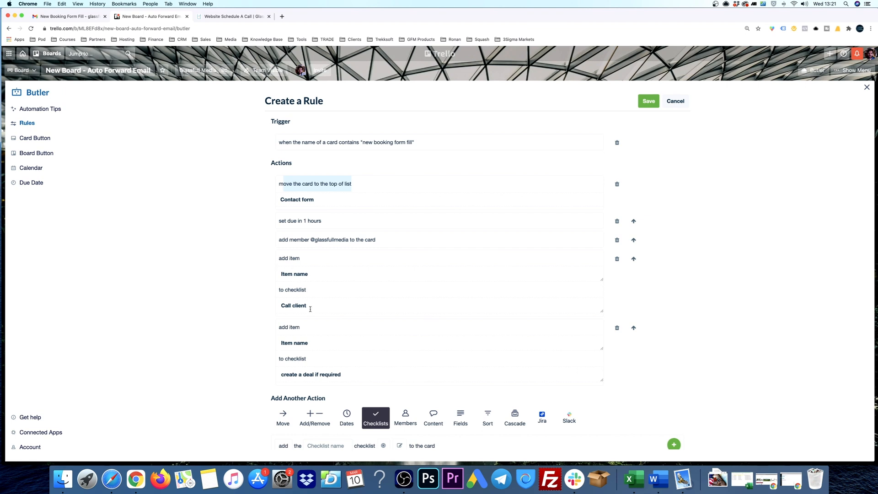
scroll(310, 309, "down", 1)
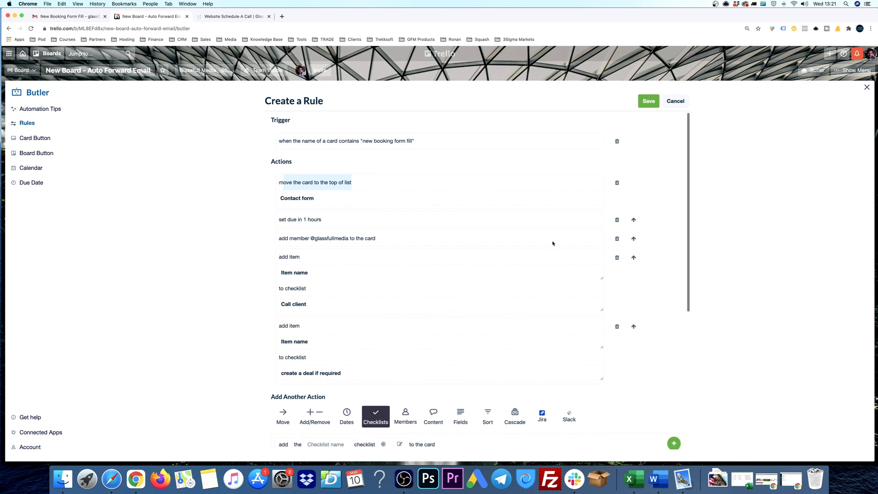
left_click(650, 103)
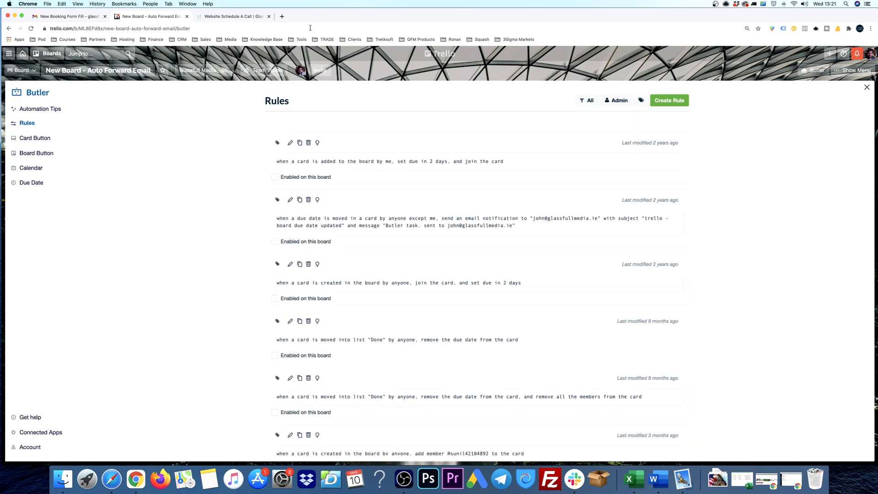
left_click(866, 87)
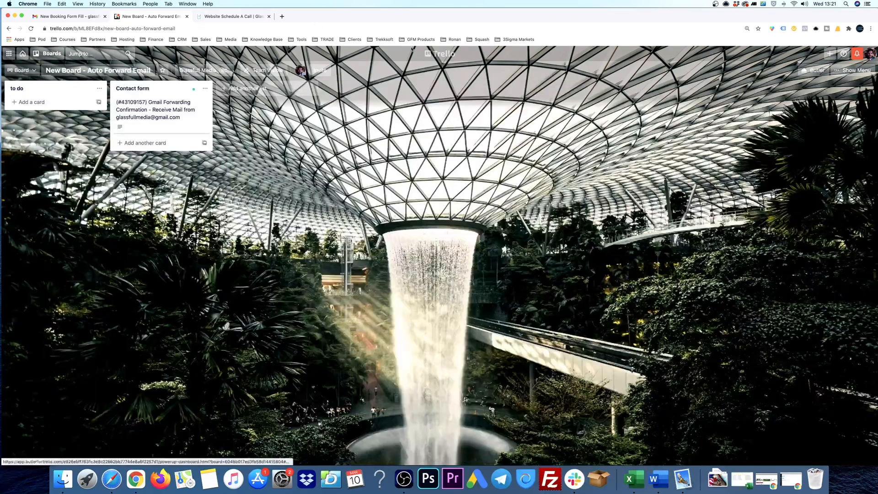
On the Schedule A Call page, autofill the email field with a saved address and continue.
left_click(253, 18)
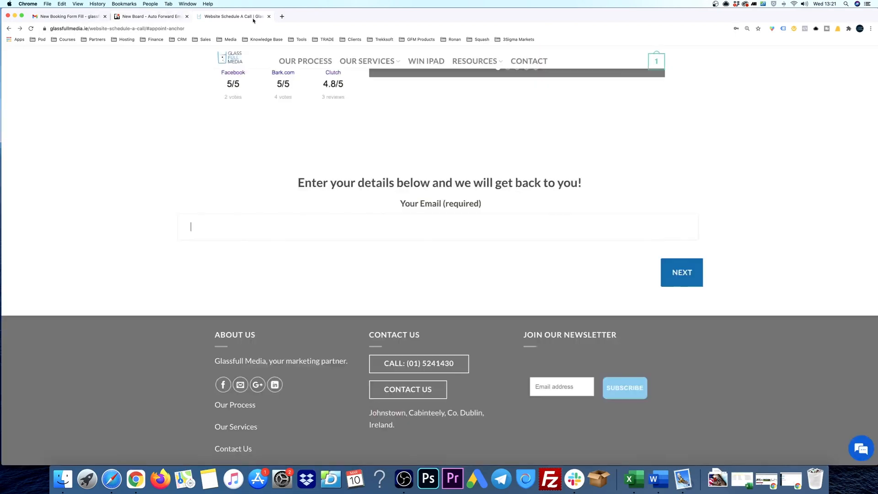
scroll(385, 162, "up", 10)
scroll(386, 162, "down", 8)
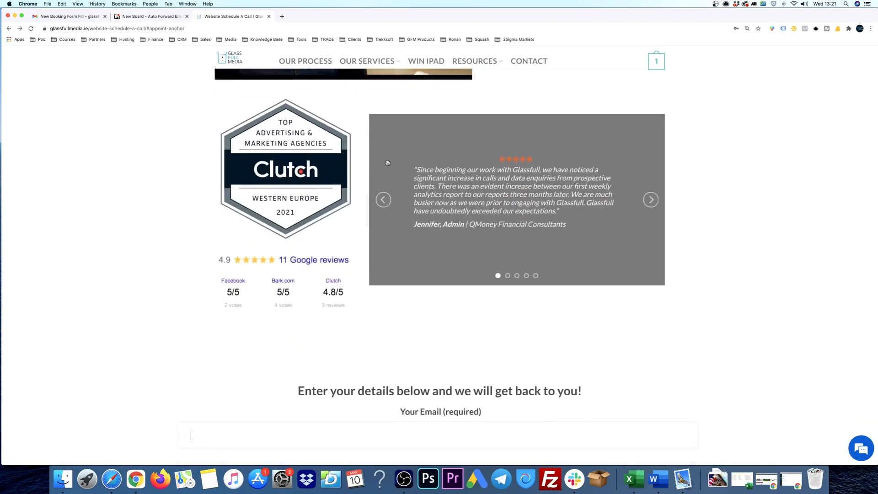
left_click(394, 315)
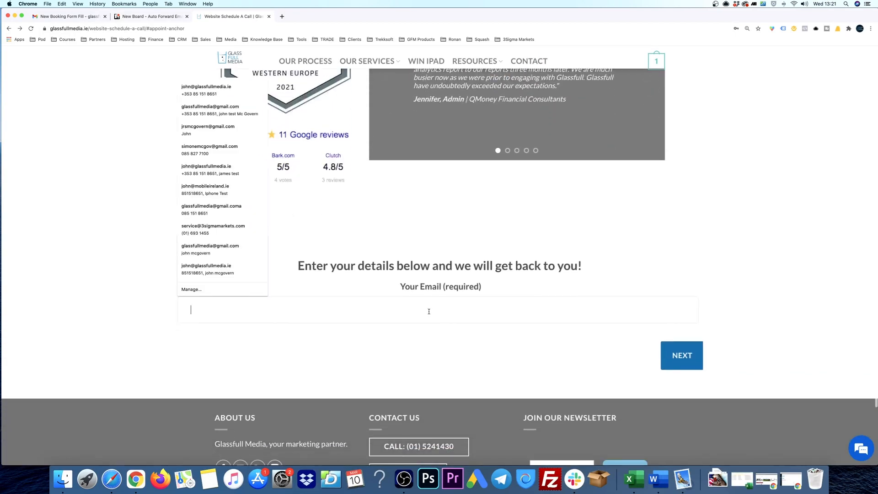
left_click(205, 89)
left_click(670, 355)
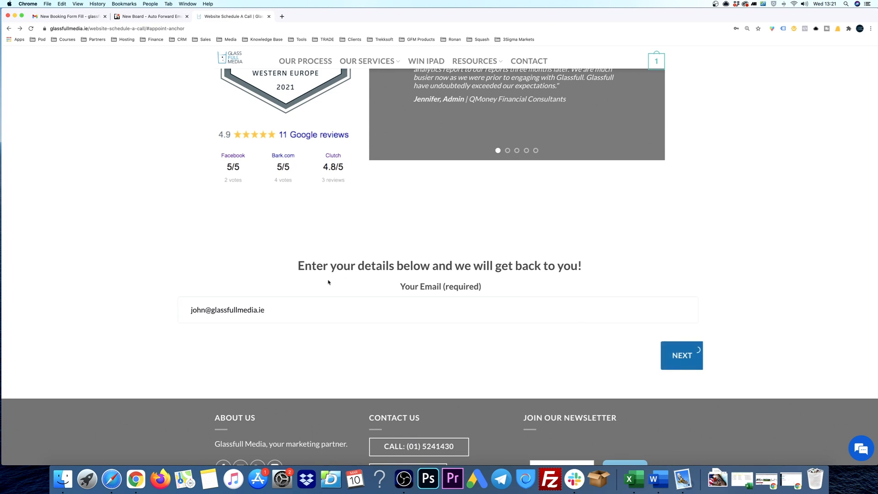
Autofill name and phone, choose 18/03/2021, tick Web Development, and submit the booking.
left_click(288, 317)
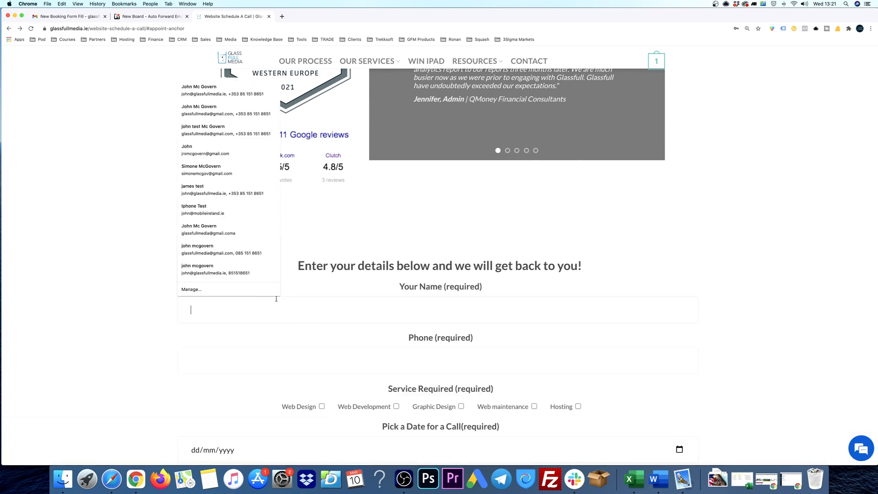
left_click(206, 129)
scroll(374, 333, "down", 3)
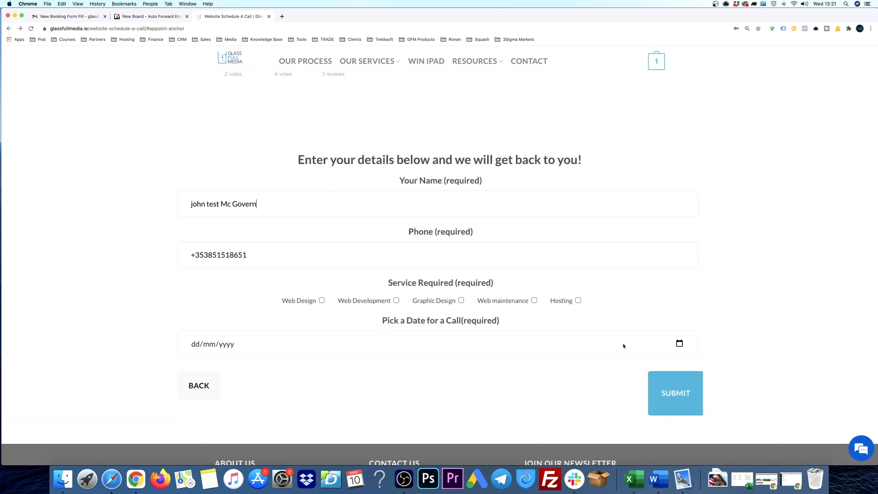
left_click(675, 341)
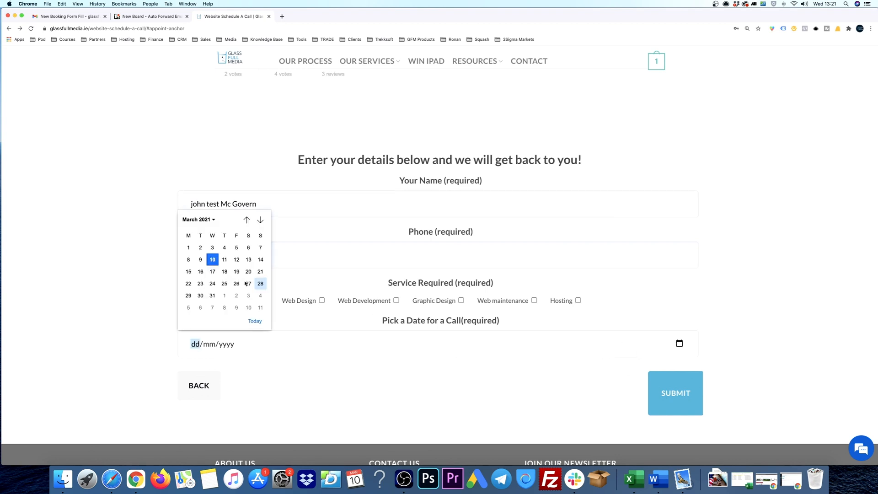
left_click(224, 271)
left_click(396, 301)
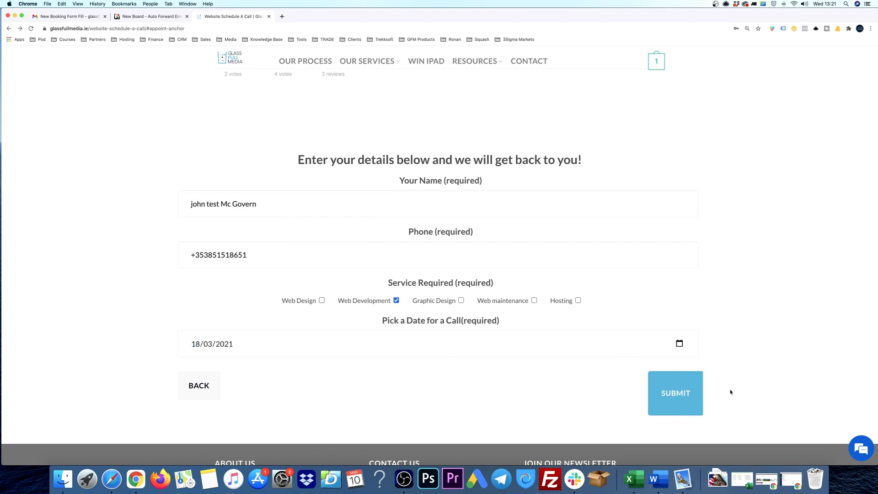
left_click(672, 395)
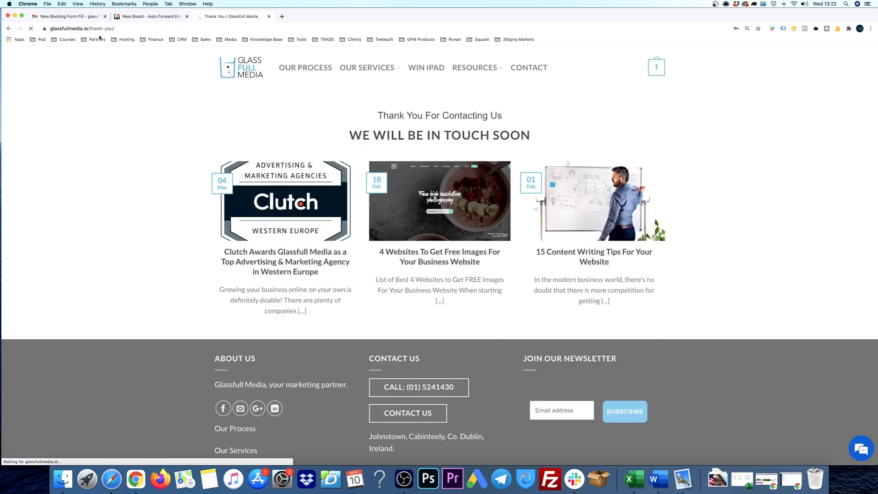
In Gmail, search 'new booking form fill' and open the New Booking Form Fill thread.
left_click(81, 18)
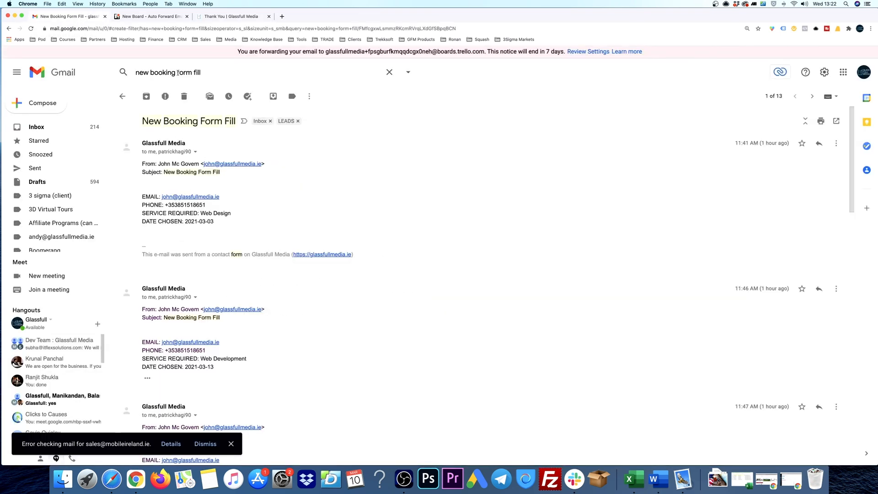
left_click(177, 73)
key("Return")
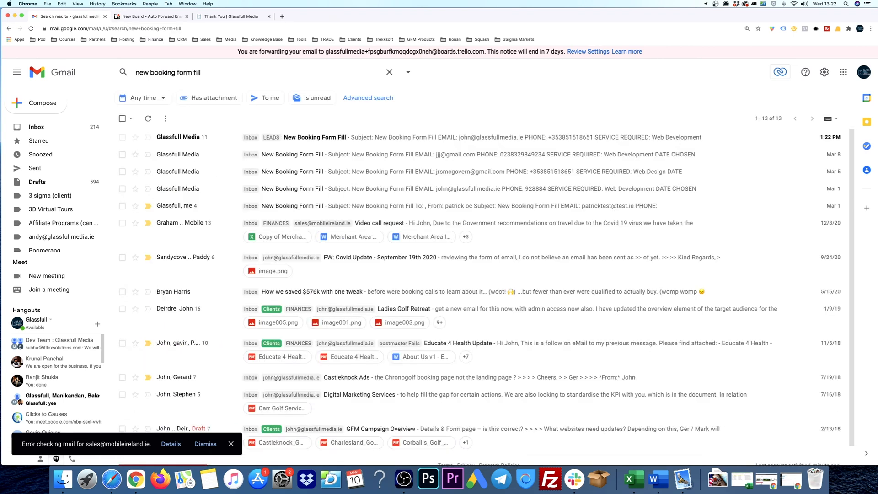
left_click(316, 138)
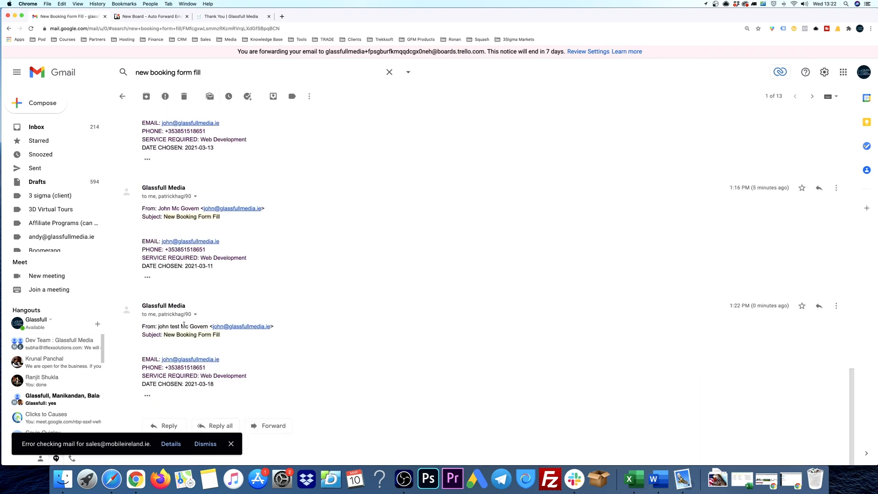
Check the newest 1:22 PM email for the 2021-03-18 booking details.
left_click_drag(183, 325, 300, 370)
left_click(241, 345)
left_click_drag(220, 334, 183, 339)
left_click(422, 326)
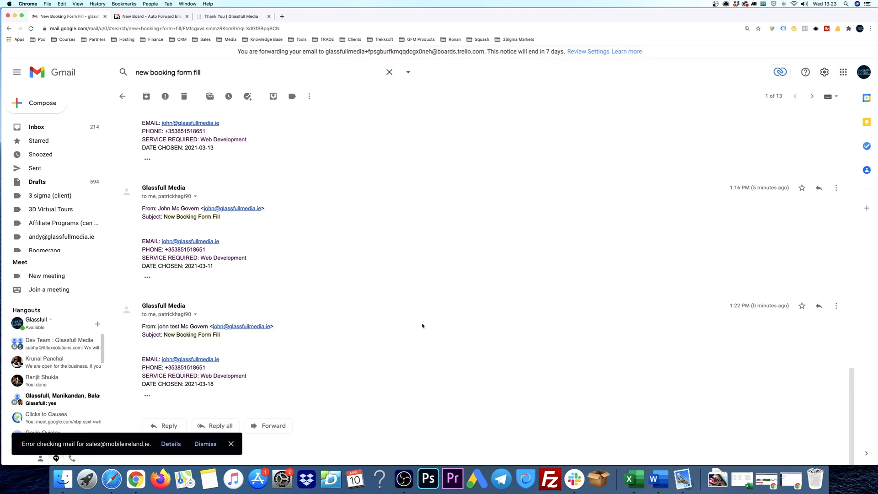
Bring up Gmail's advanced search options for the 'new booking form fill' search.
left_click(263, 73)
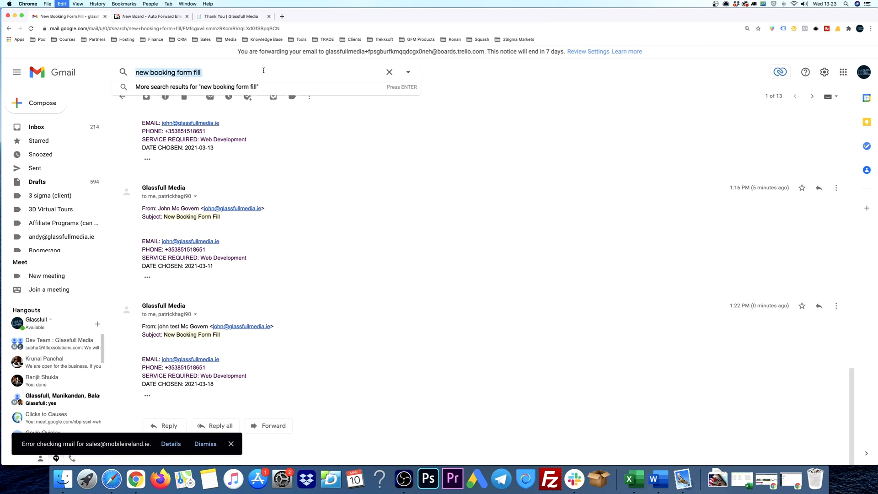
left_click(557, 115)
left_click(229, 74)
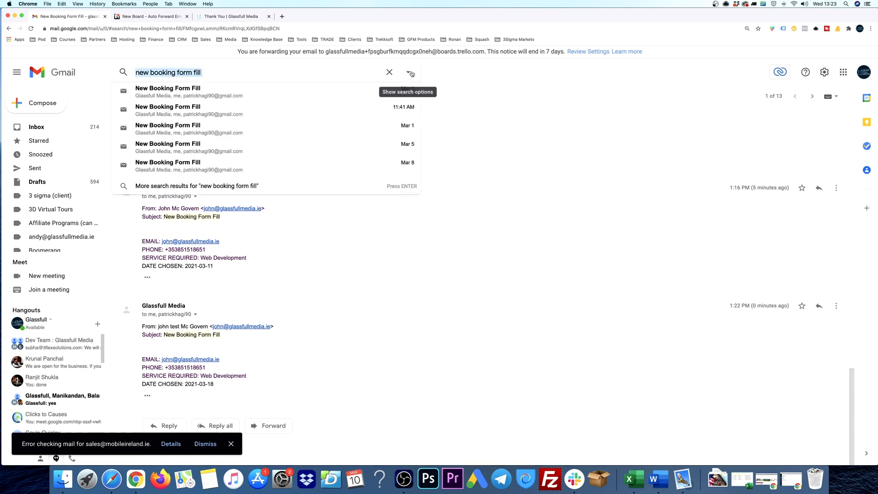
left_click(543, 126)
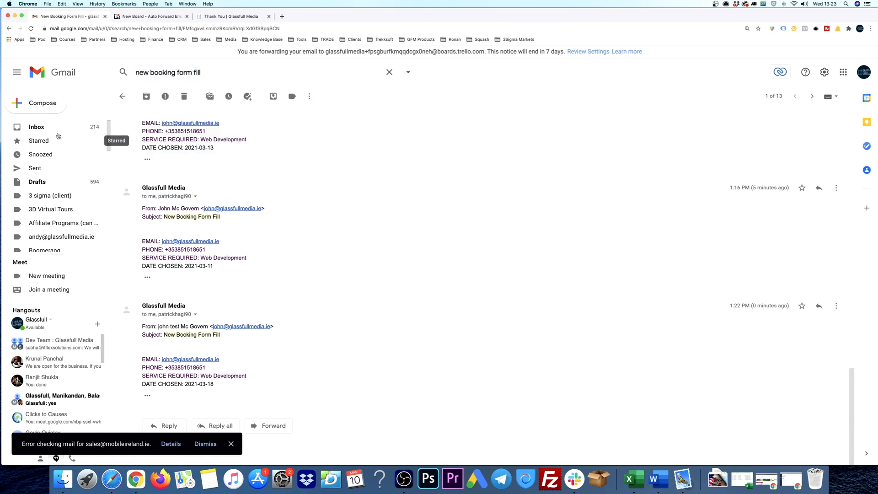
left_click(229, 74)
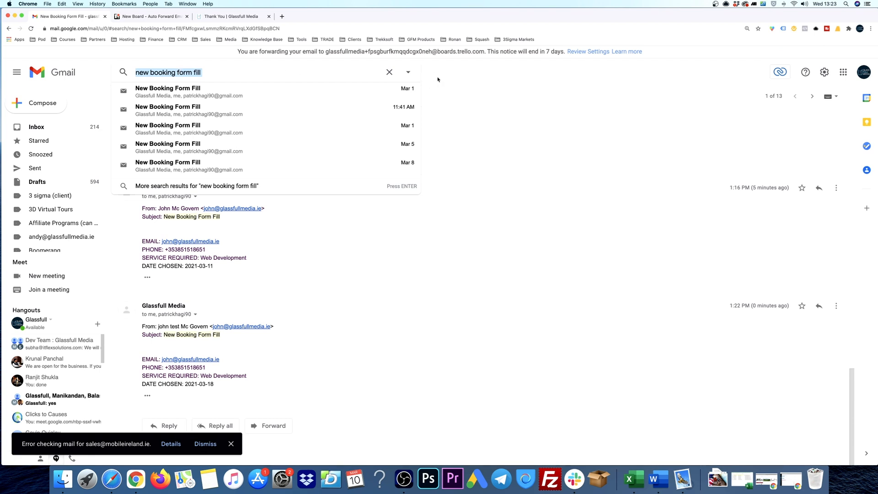
left_click(409, 73)
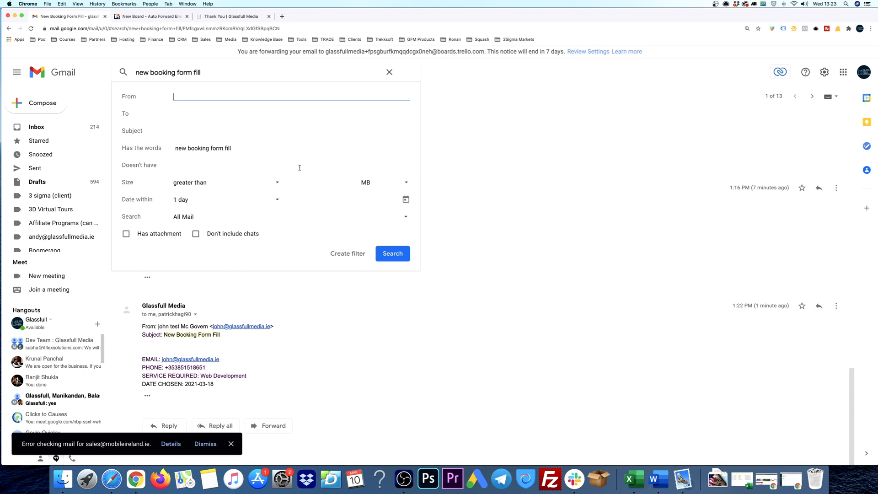
Create a filter forwarding matching booking emails to the Trello board's forwarding address.
left_click(284, 156)
triple_click(186, 147)
key("Right")
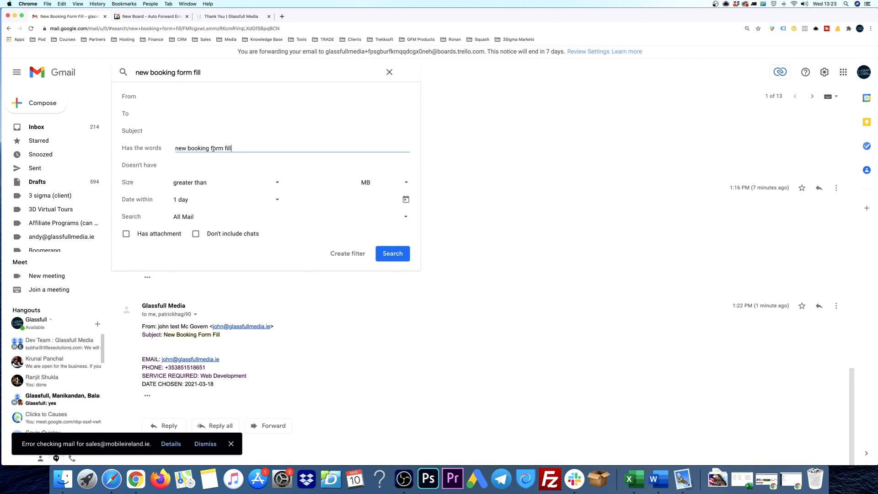
left_click(344, 260)
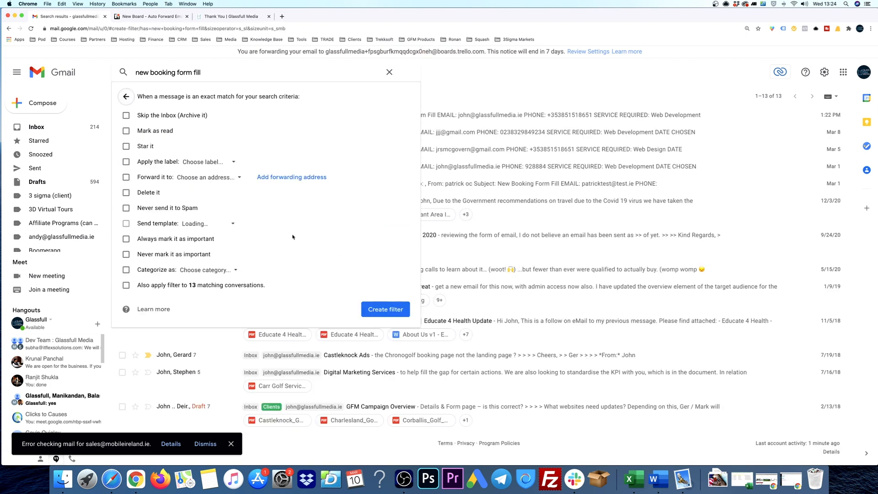
left_click(126, 177)
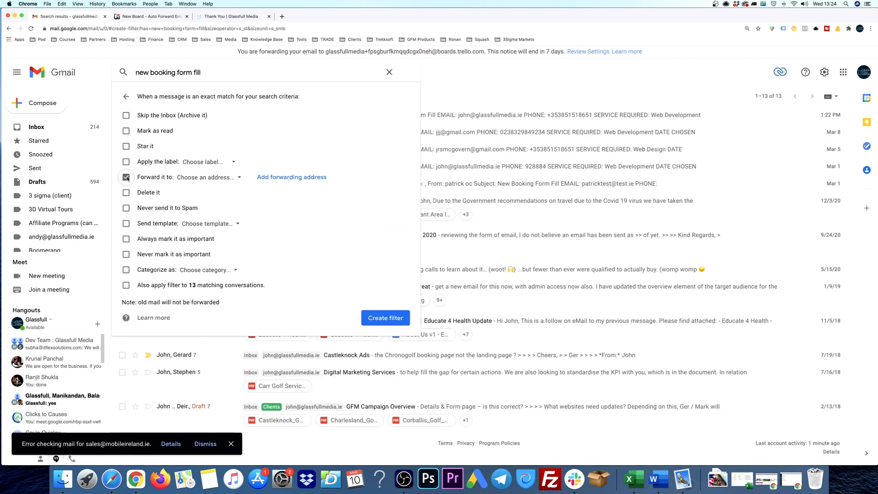
left_click(229, 179)
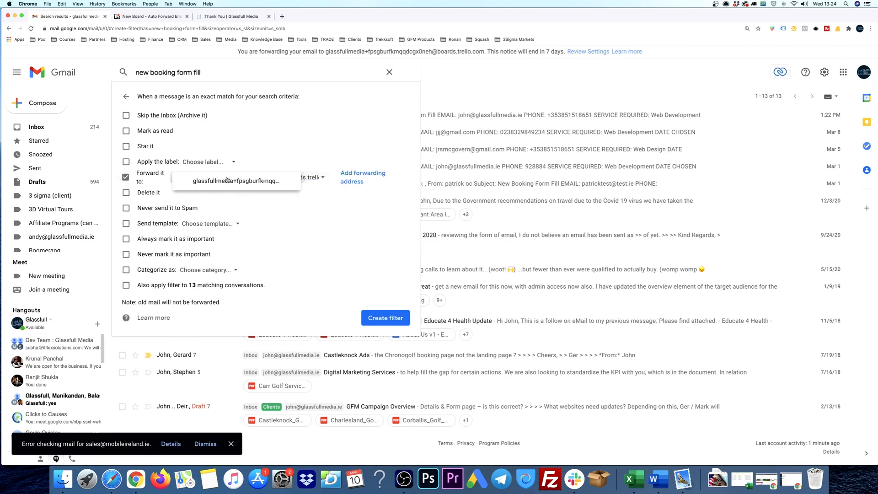
left_click(264, 182)
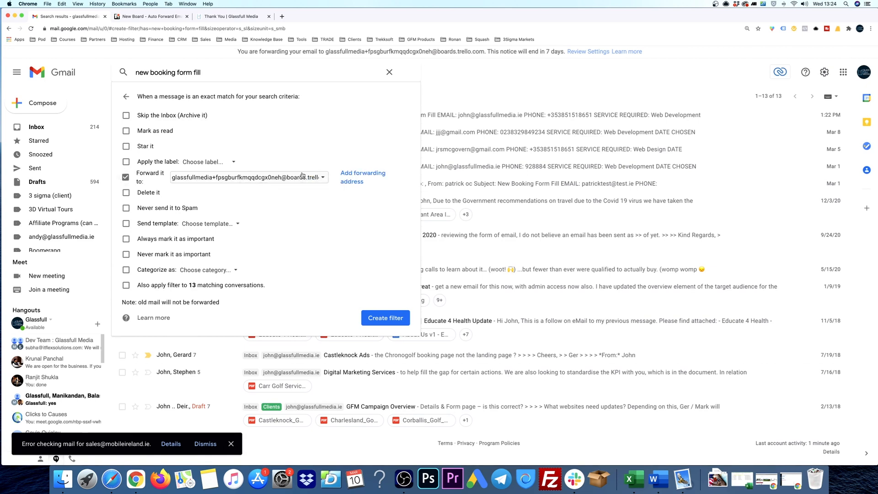
left_click(385, 317)
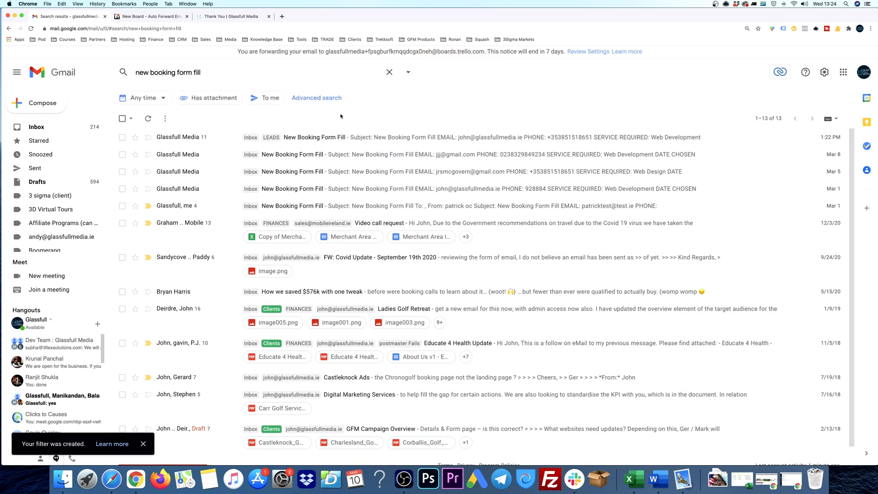
Clear the Gmail search box and go back to the Trello board.
left_click(408, 71)
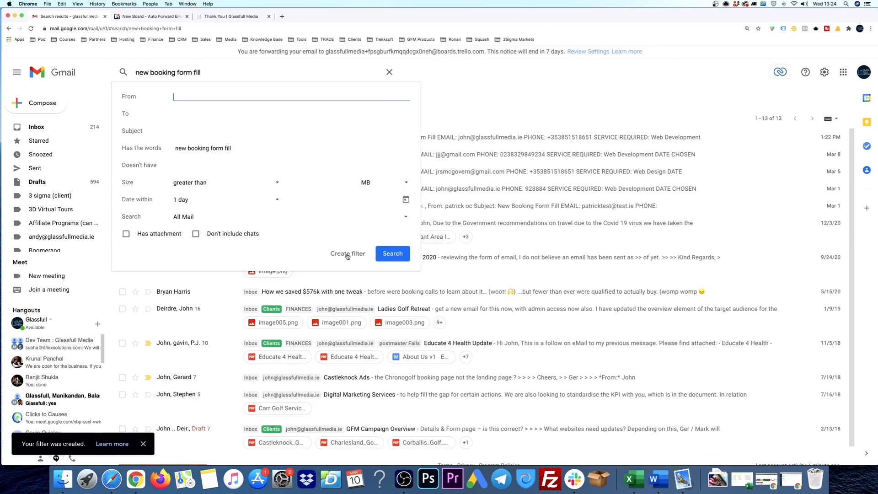
left_click(228, 110)
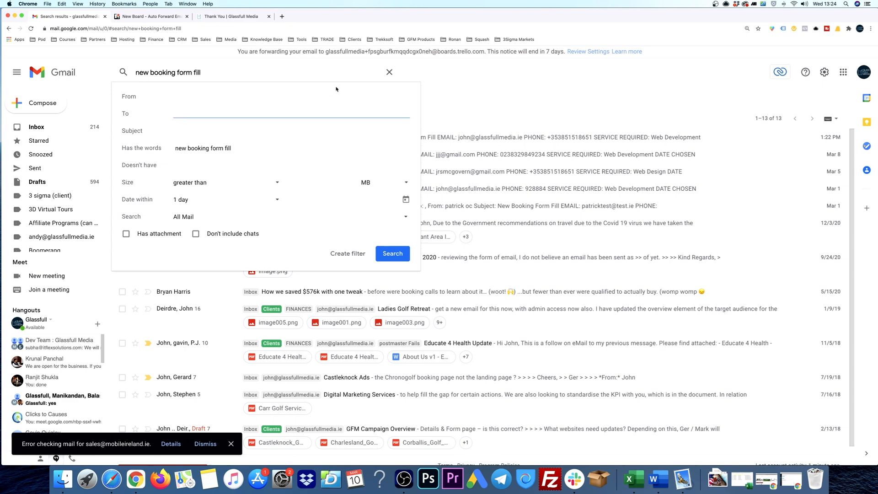
left_click(386, 72)
left_click(387, 72)
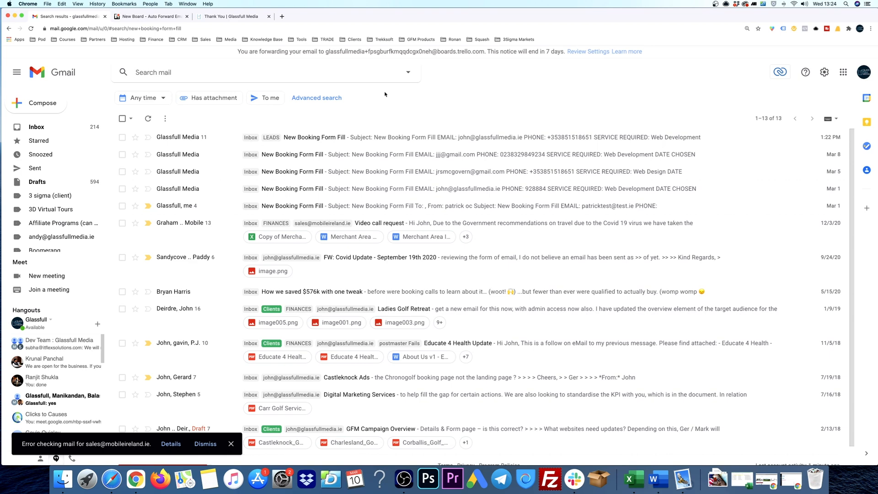
key("super+Tab")
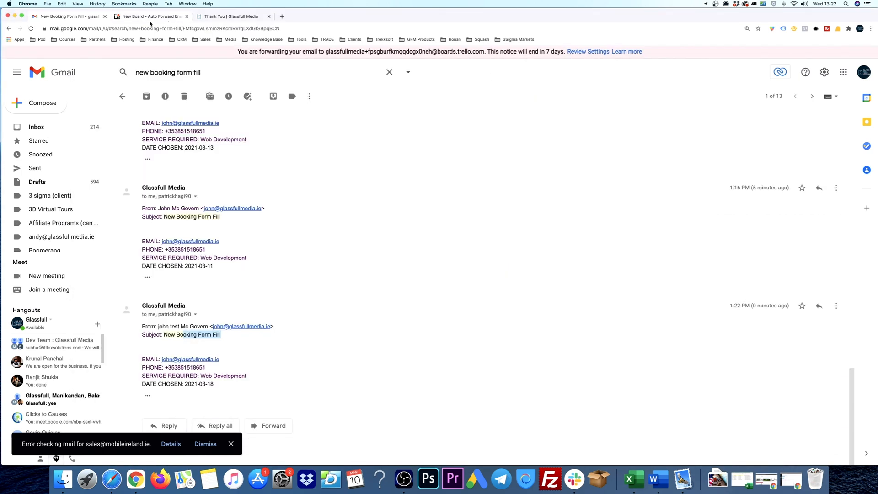
left_click(154, 17)
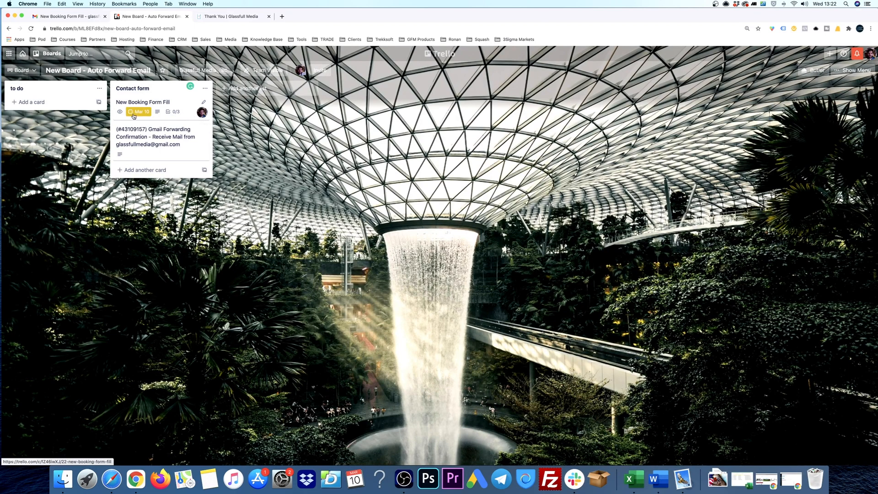
Open the New Booking Form Fill card to check its 2021-03-18 booking, due time and three checklists.
left_click(183, 108)
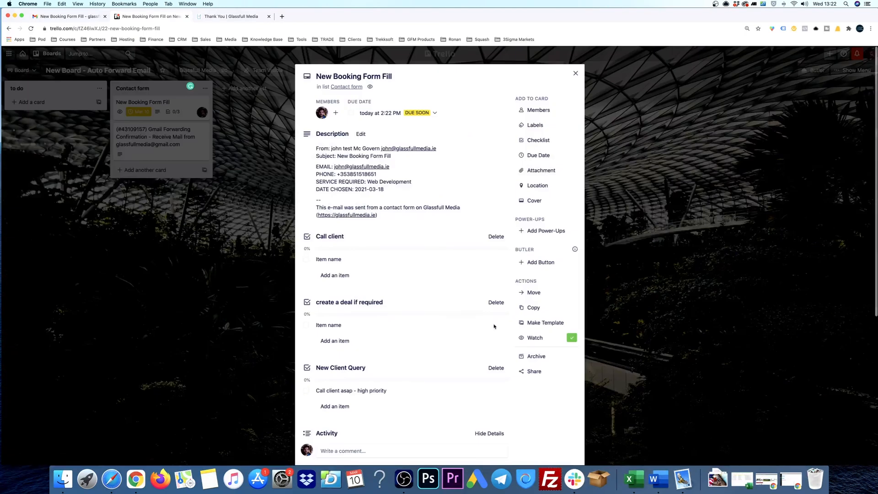
scroll(449, 294, "down", 3)
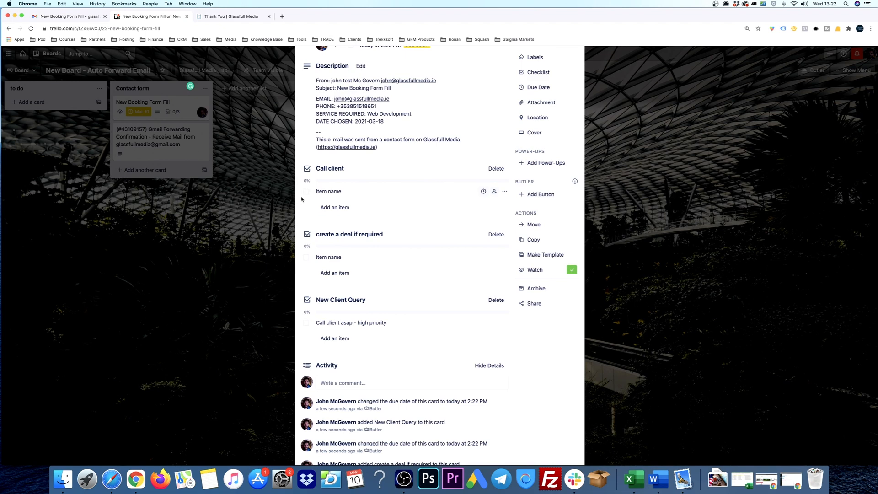
left_click(165, 117)
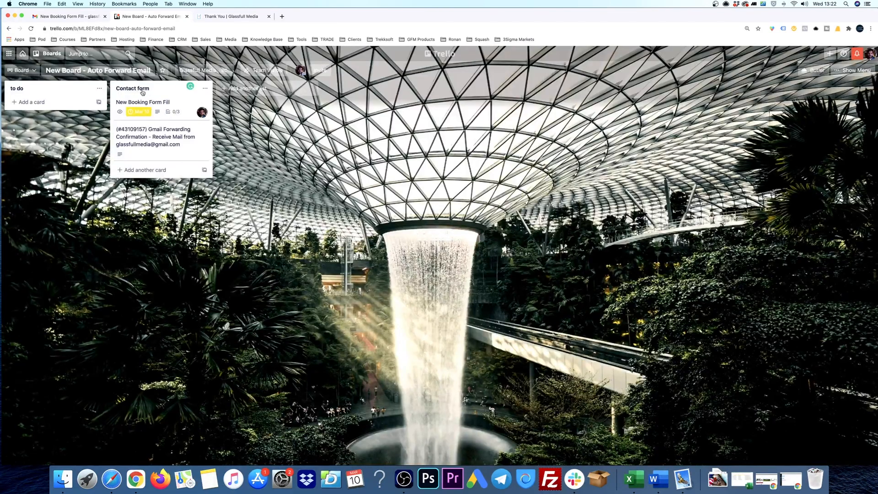